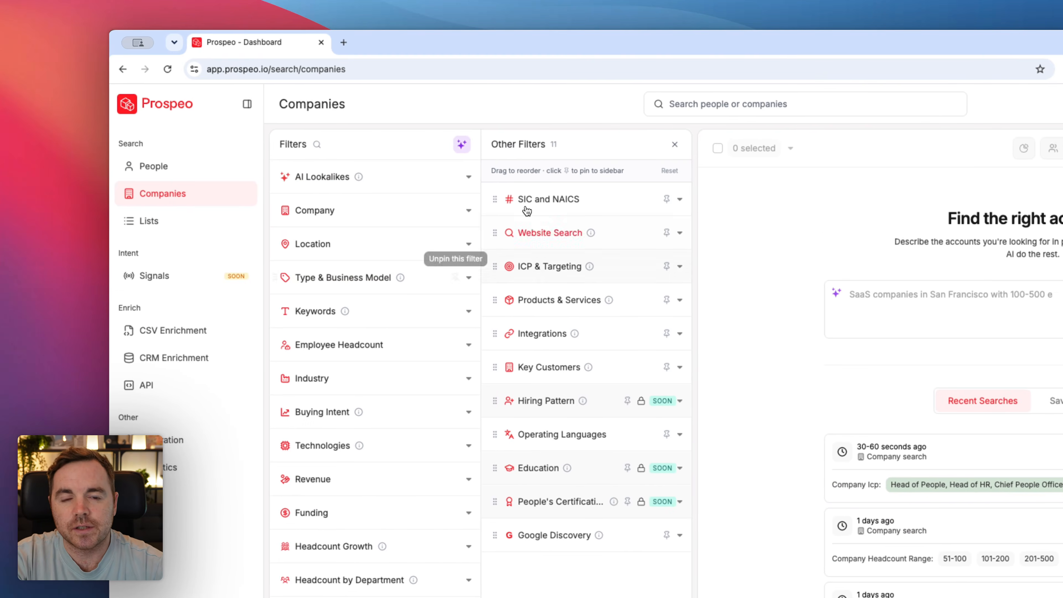
# Step: Open the ICP & Targeting filter among the additional company filters
pyautogui.click(385, 554)
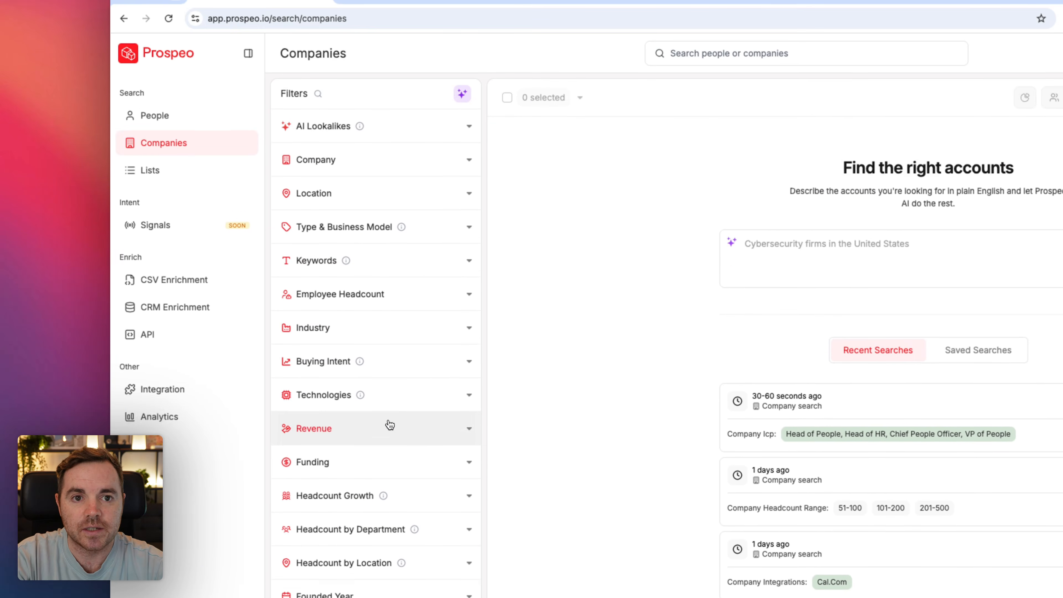
pyautogui.click(381, 596)
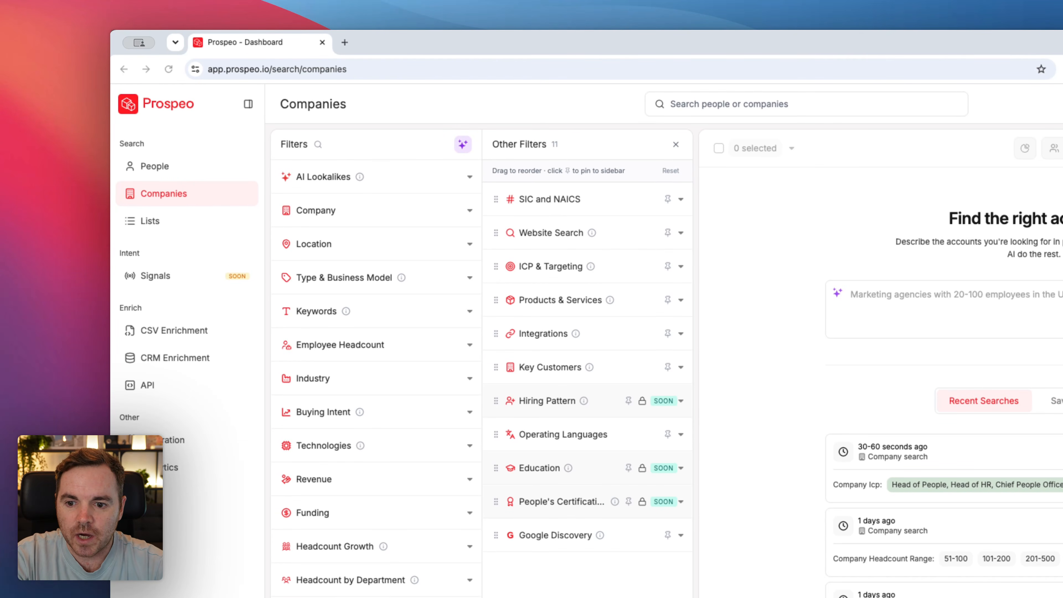
pyautogui.click(561, 270)
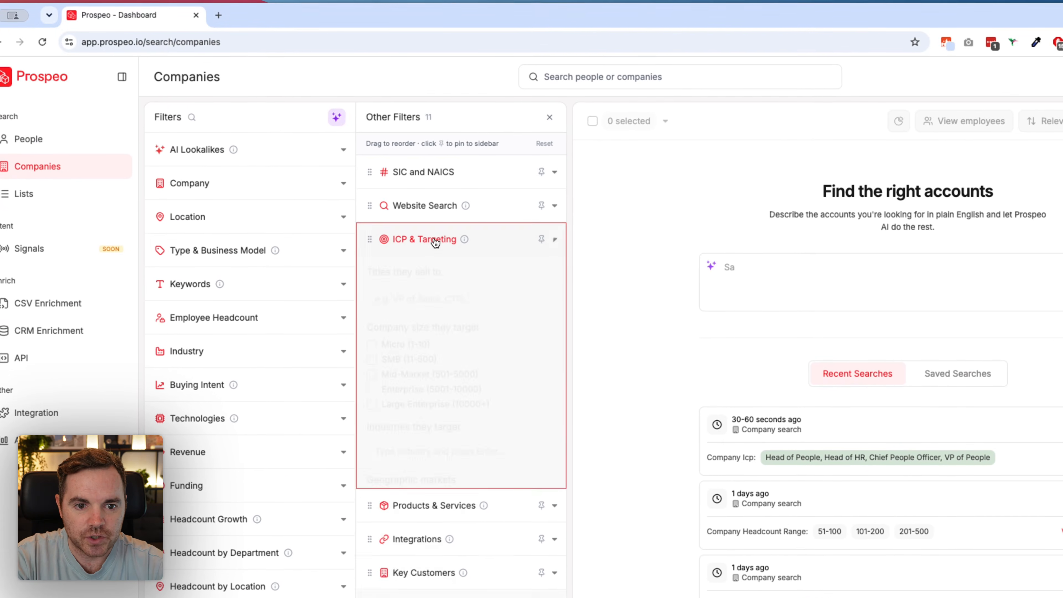
pyautogui.moveTo(463, 242)
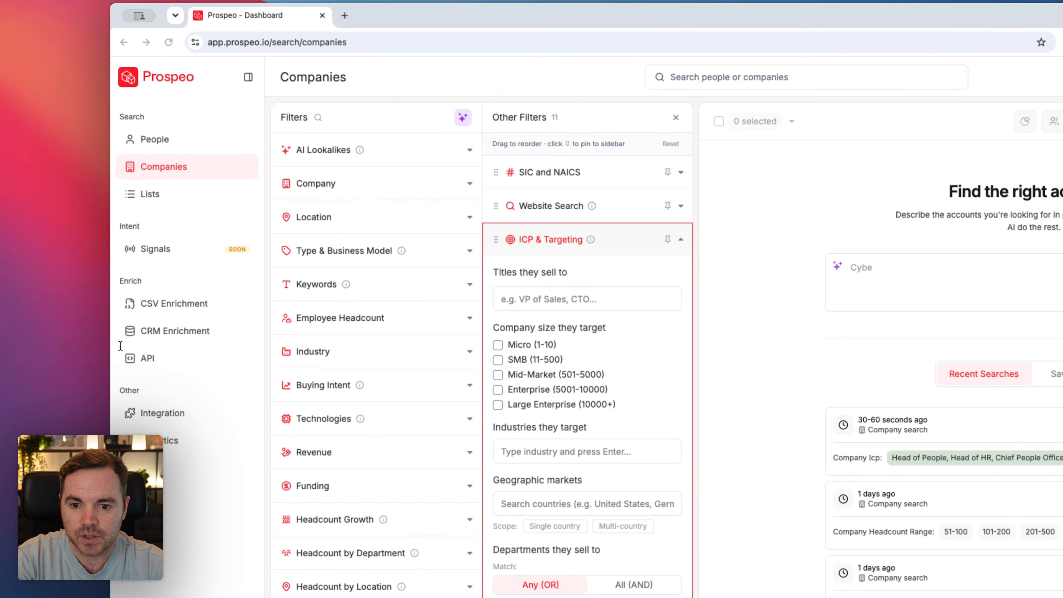
# Step: Add Head of People, Head of HR, Chief People Officer and VP of People as titles the companies sell to
pyautogui.click(597, 305)
pyautogui.write('Head of People')
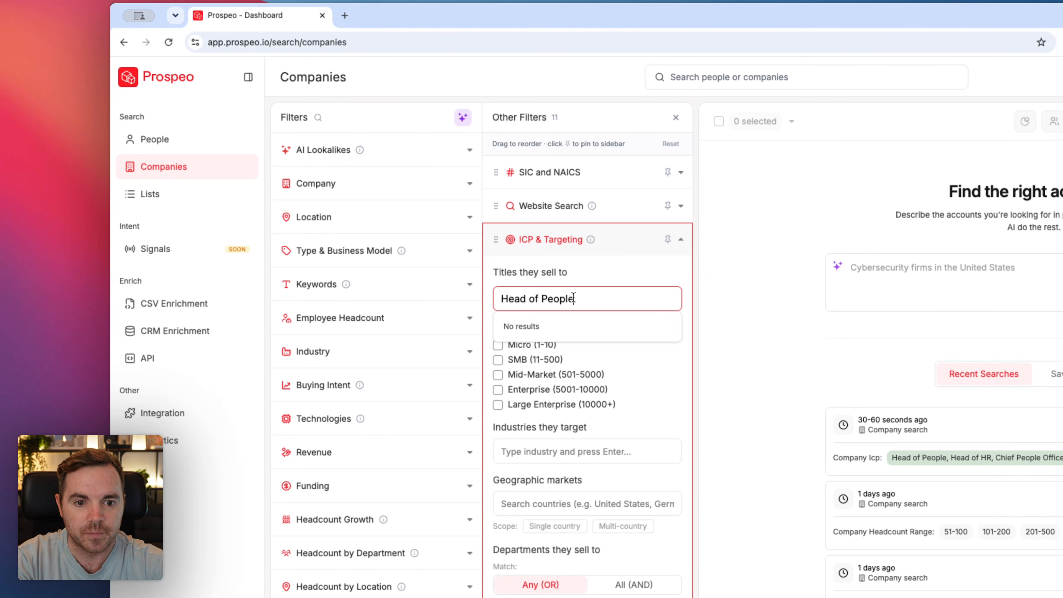
pyautogui.click(560, 327)
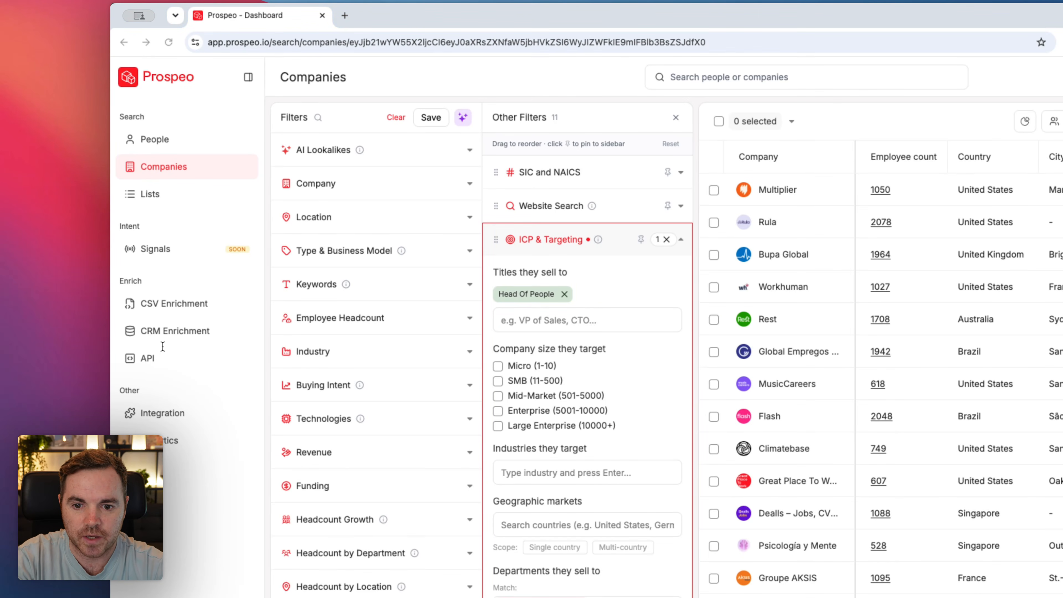
pyautogui.click(537, 325)
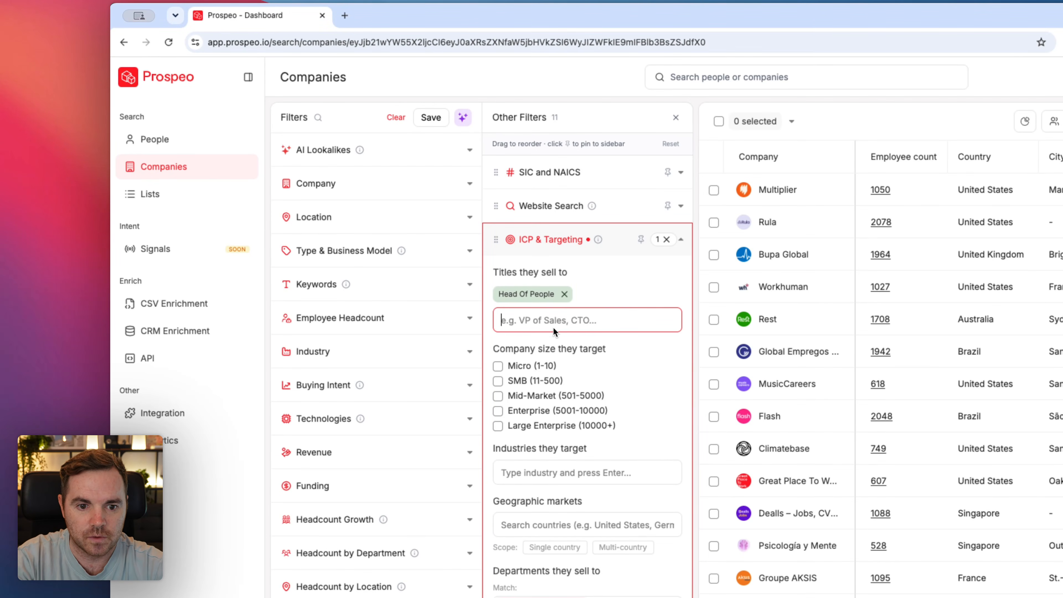
pyautogui.write('Head of HR')
pyautogui.press('Return')
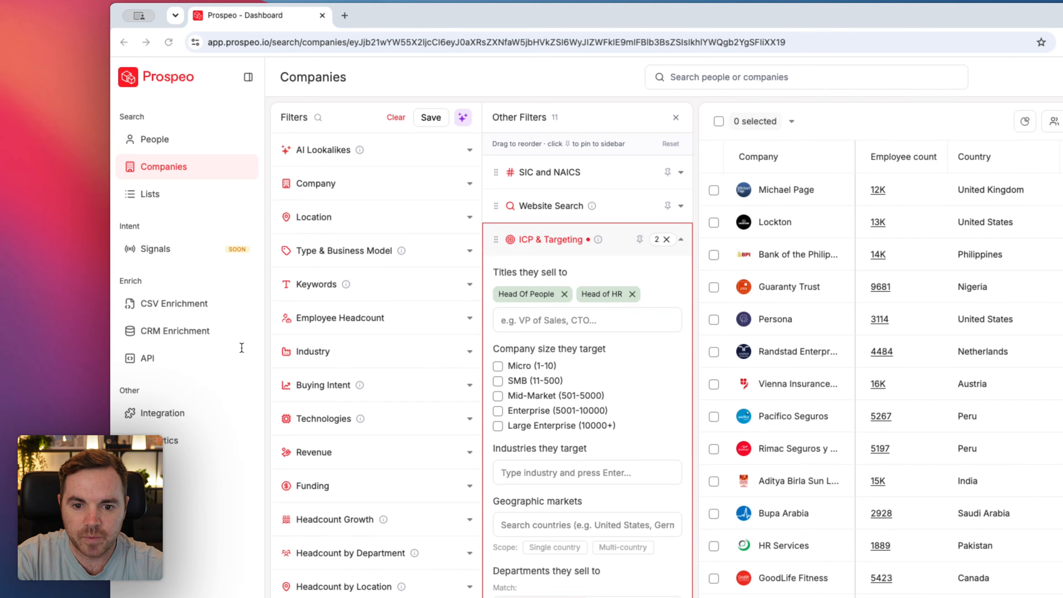
pyautogui.click(550, 320)
pyautogui.write('Chief People Officer')
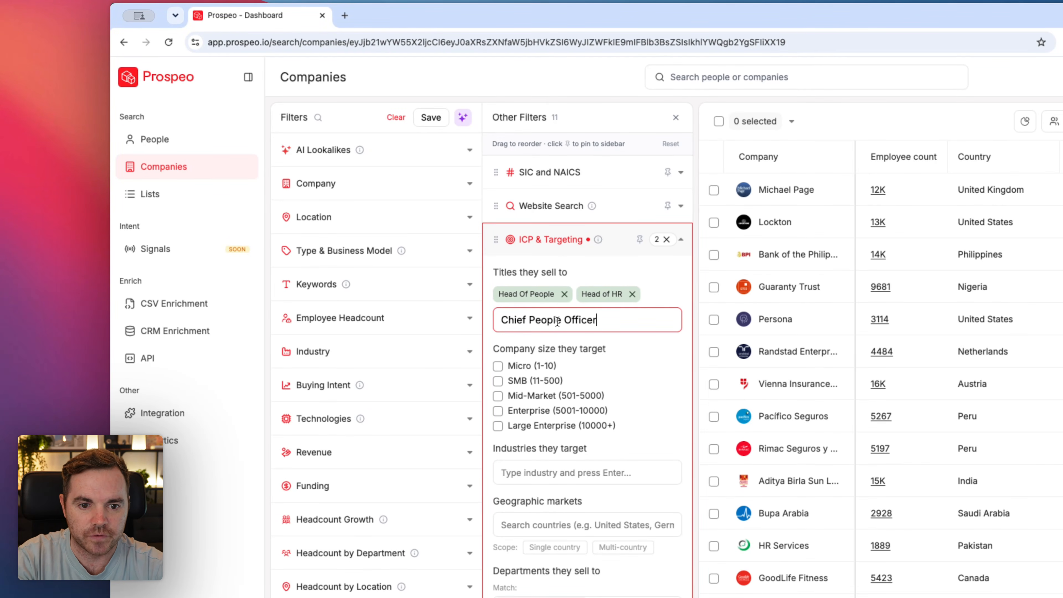
pyautogui.press('Return')
pyautogui.write('VP of Peo')
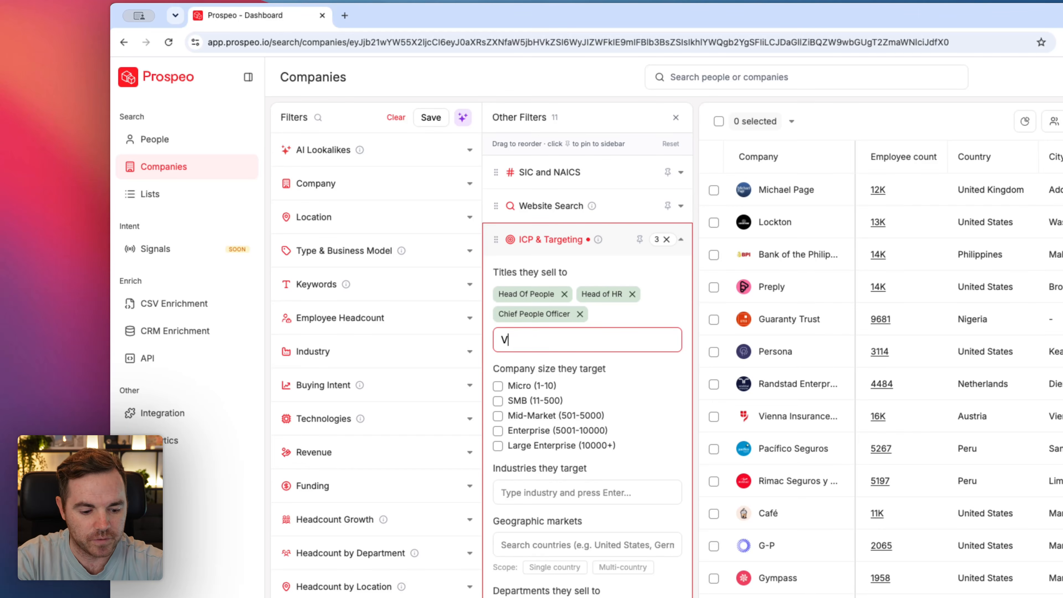
pyautogui.write('ple')
pyautogui.press('Return')
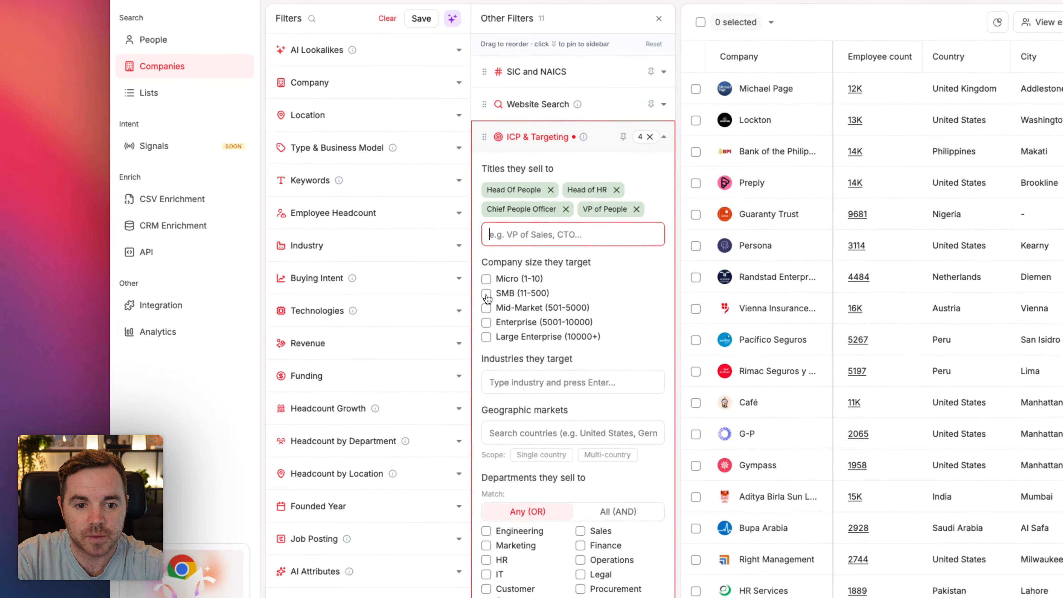
# Step: Limit the company sizes they target to SMB (11-500) and Mid-Market (501-5000)
pyautogui.click(368, 294)
pyautogui.click(498, 307)
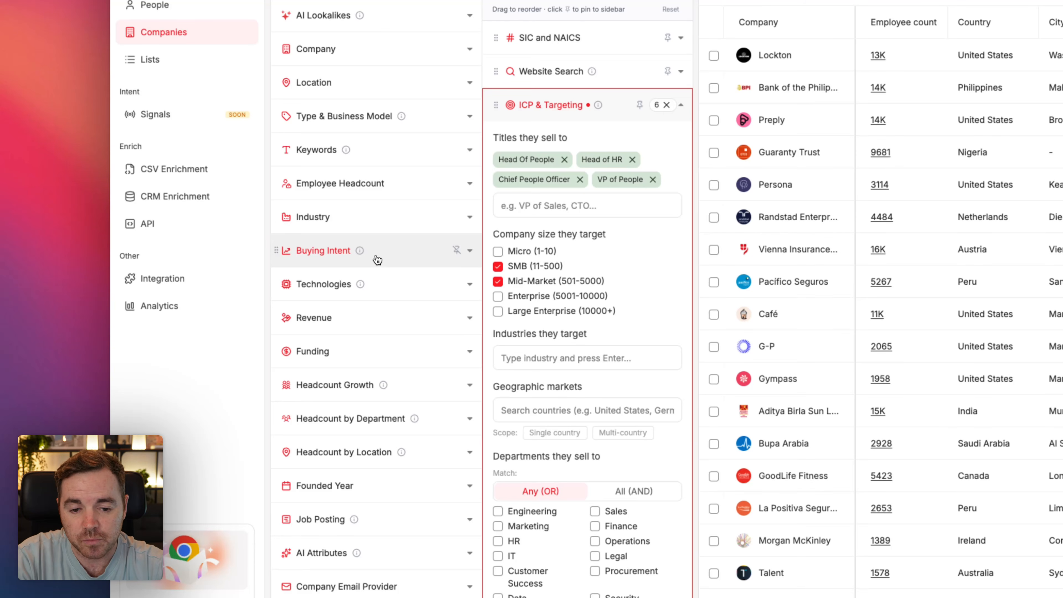
# Step: Filter Type & Business Model to the SaaS company type with B2B as how they sell
pyautogui.scroll(-3, 376, 257)
pyautogui.scroll(3, 379, 247)
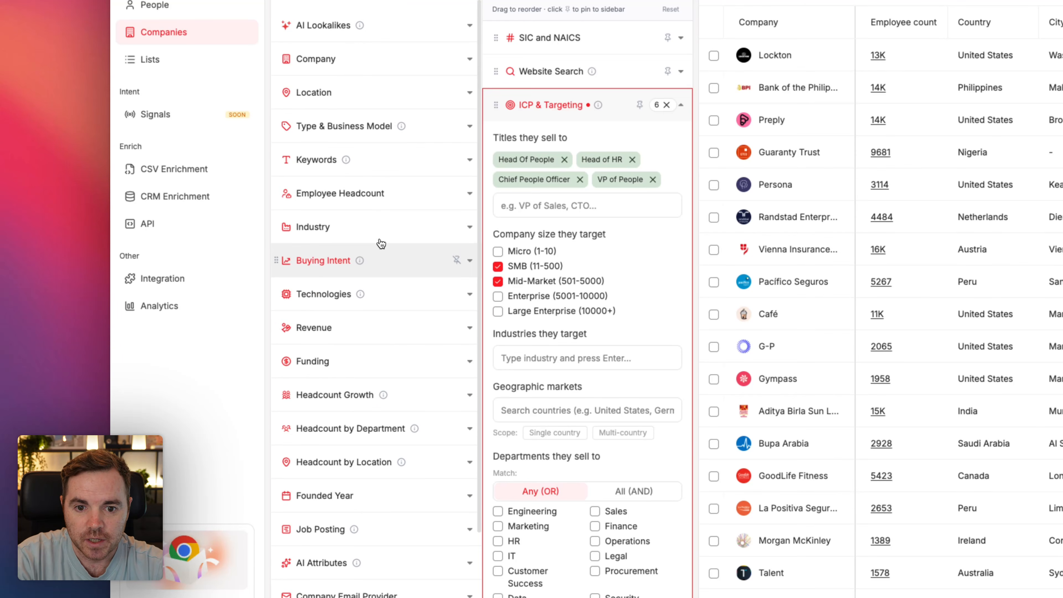
pyautogui.click(432, 121)
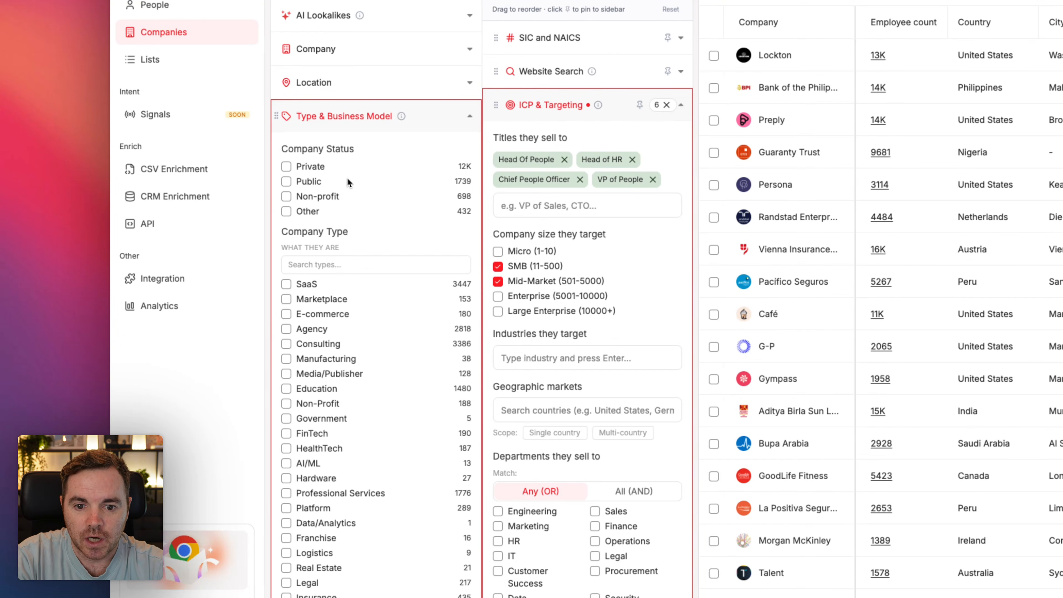
pyautogui.click(287, 284)
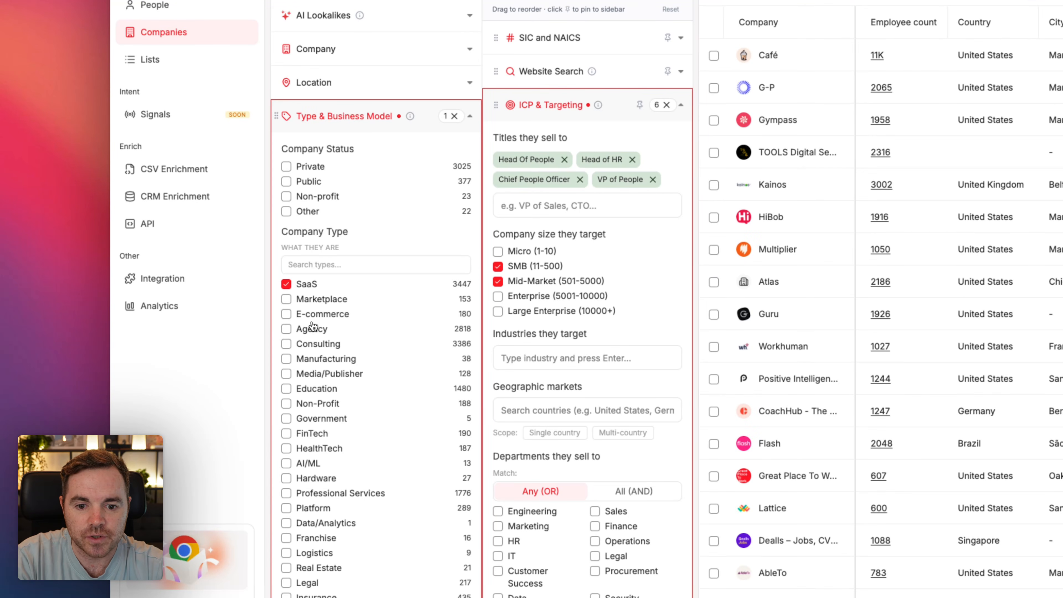
pyautogui.scroll(-8, 337, 292)
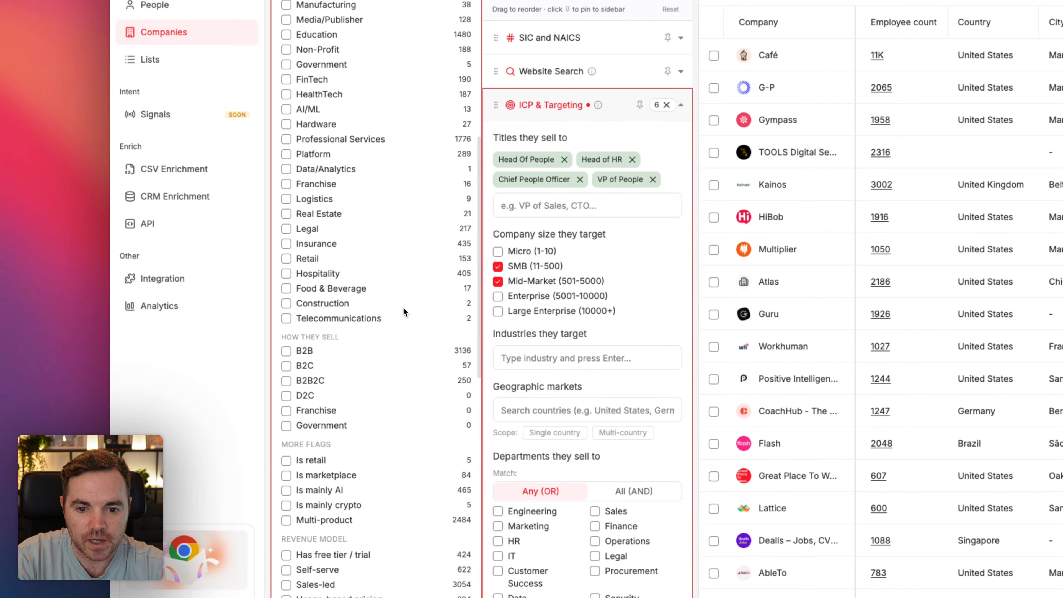
pyautogui.click(304, 352)
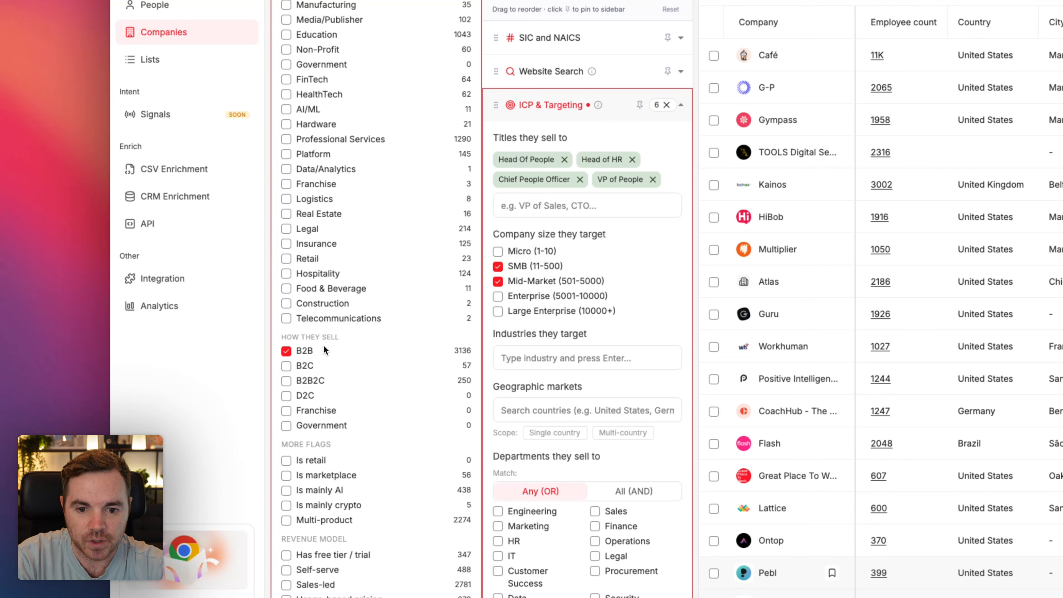
pyautogui.scroll(8, 364, 294)
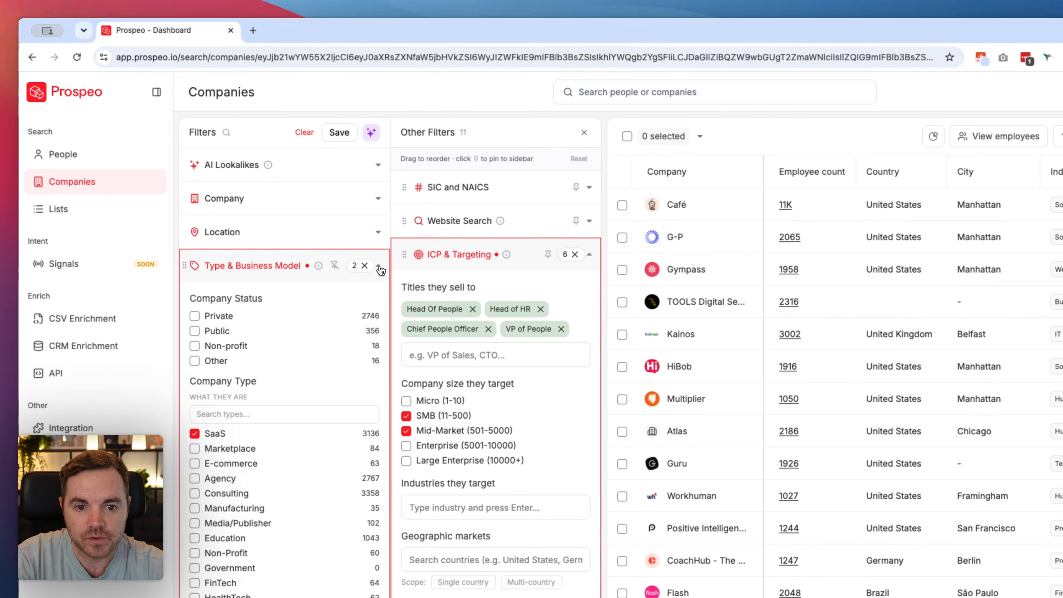
# Step: Collapse the Type & Business Model filter and restrict the Industry filter to Software Development
pyautogui.click(379, 268)
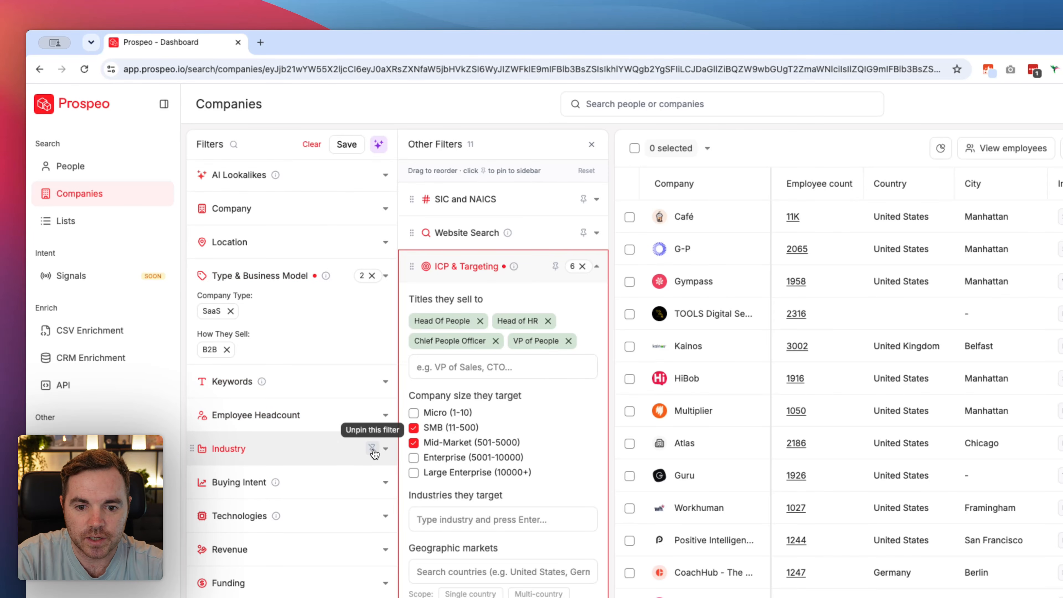
pyautogui.click(339, 450)
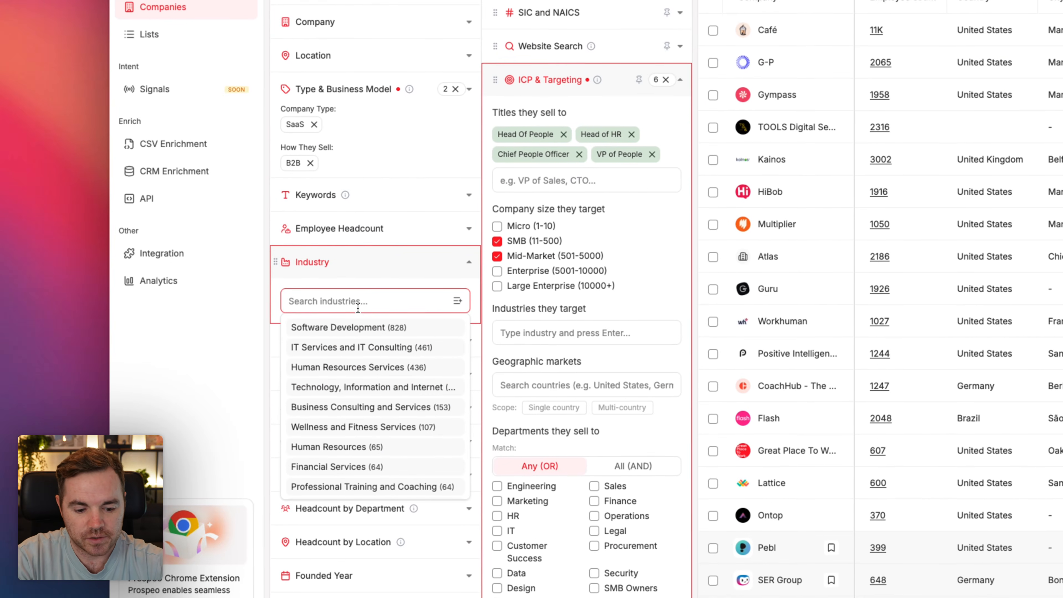
pyautogui.write('softw')
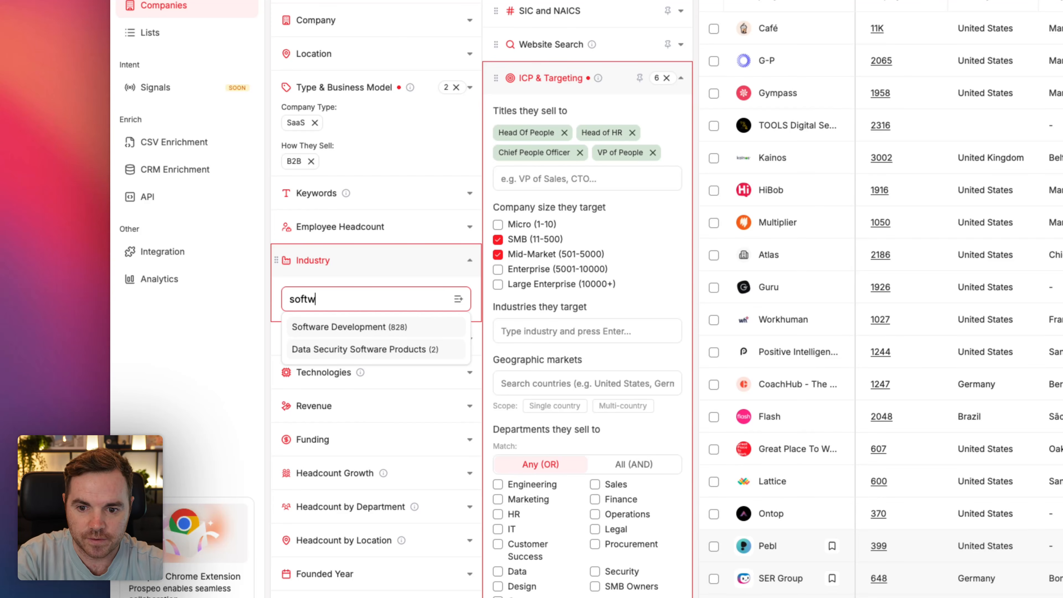
pyautogui.click(351, 327)
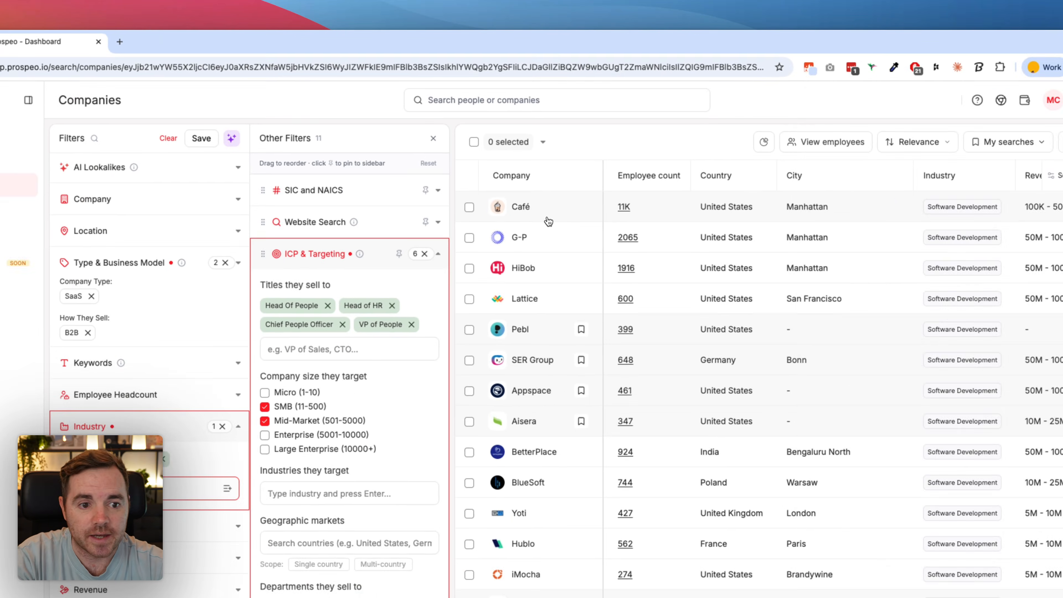
# Step: Review the company overview of Café against the search criteria, and close it
pyautogui.click(567, 163)
pyautogui.scroll(-5, 539, 306)
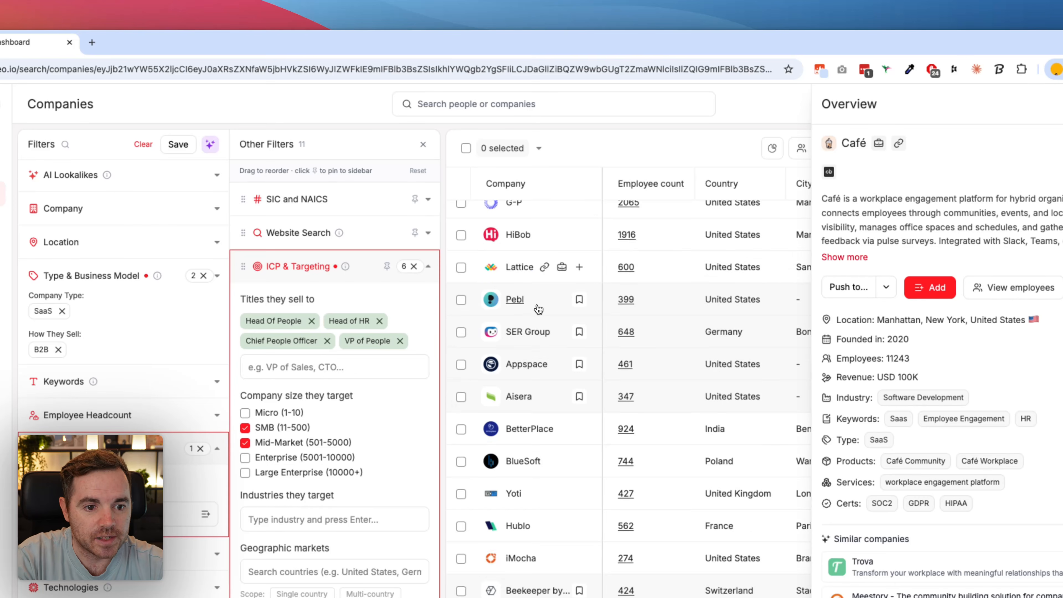
pyautogui.scroll(5, 539, 308)
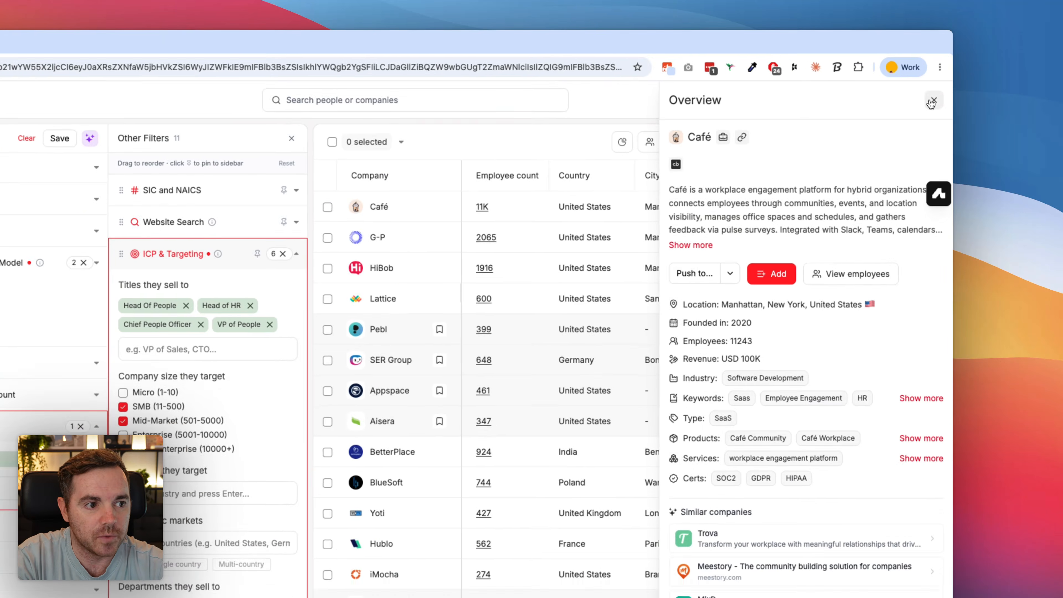
pyautogui.click(940, 79)
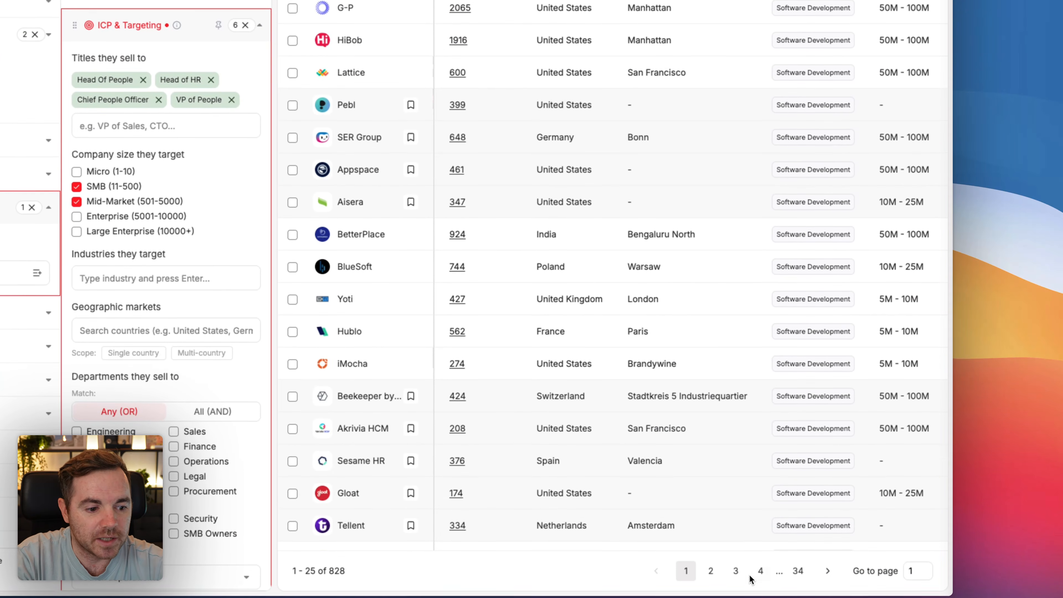
# Step: Go to page 4 of the results and review the company overview of Peoplebox.ai
pyautogui.click(757, 570)
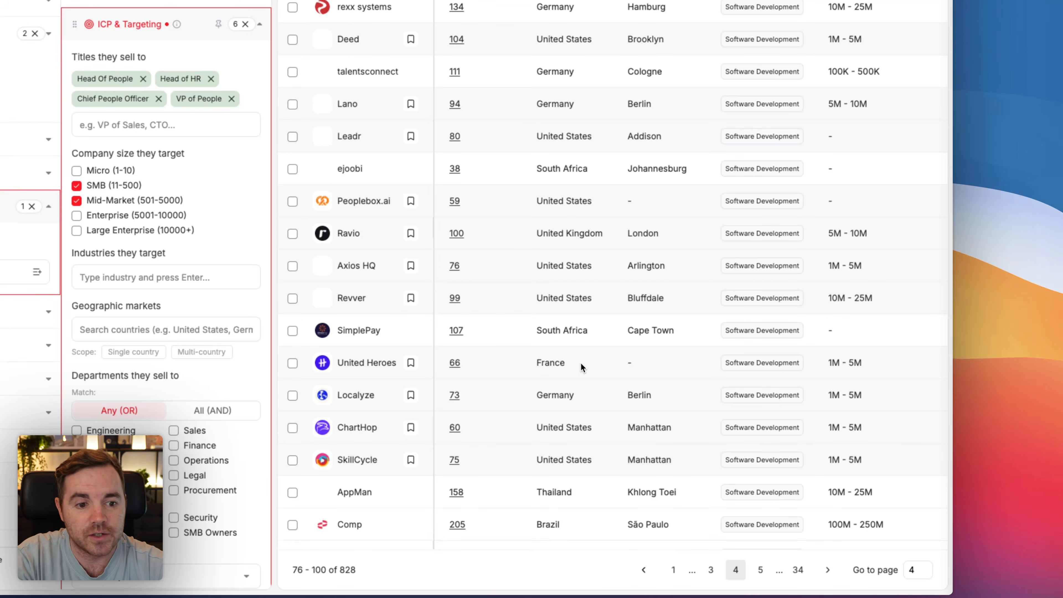
pyautogui.click(367, 209)
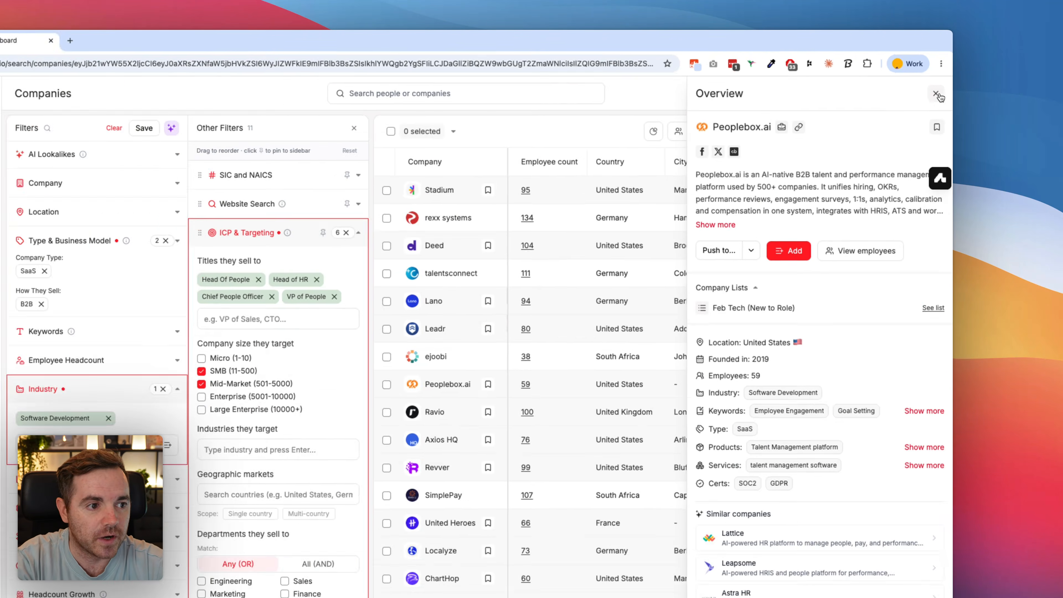
pyautogui.click(939, 80)
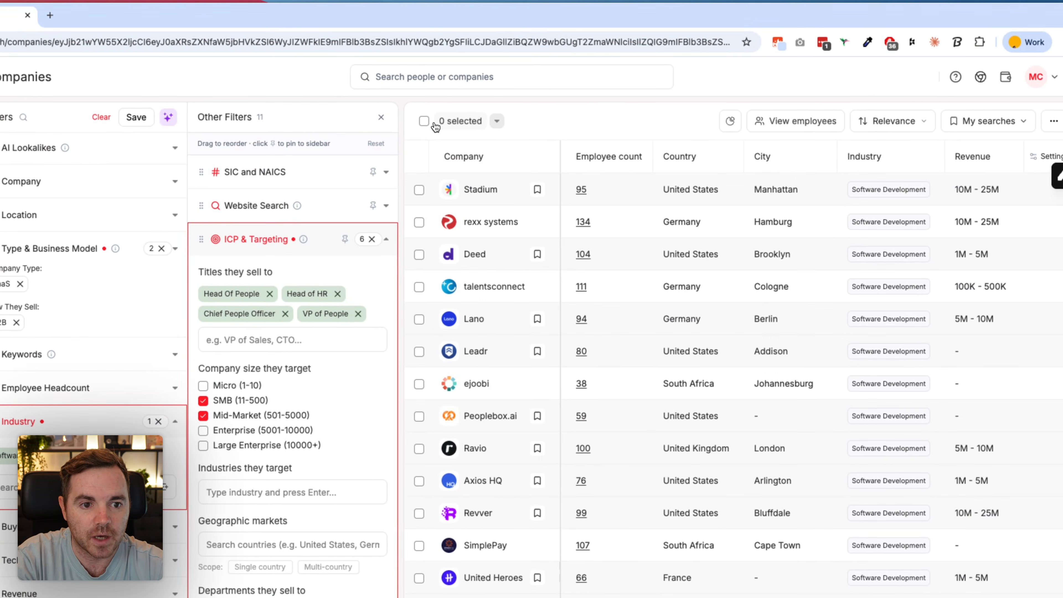
# Step: Select all companies matching the current search, across every results page
pyautogui.click(438, 122)
pyautogui.click(492, 208)
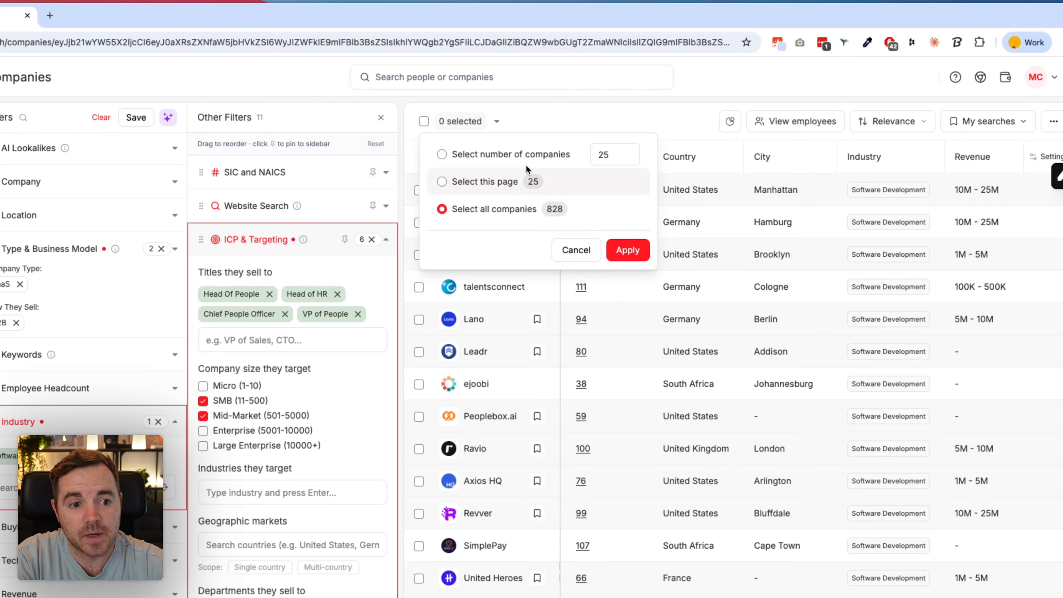
pyautogui.click(631, 250)
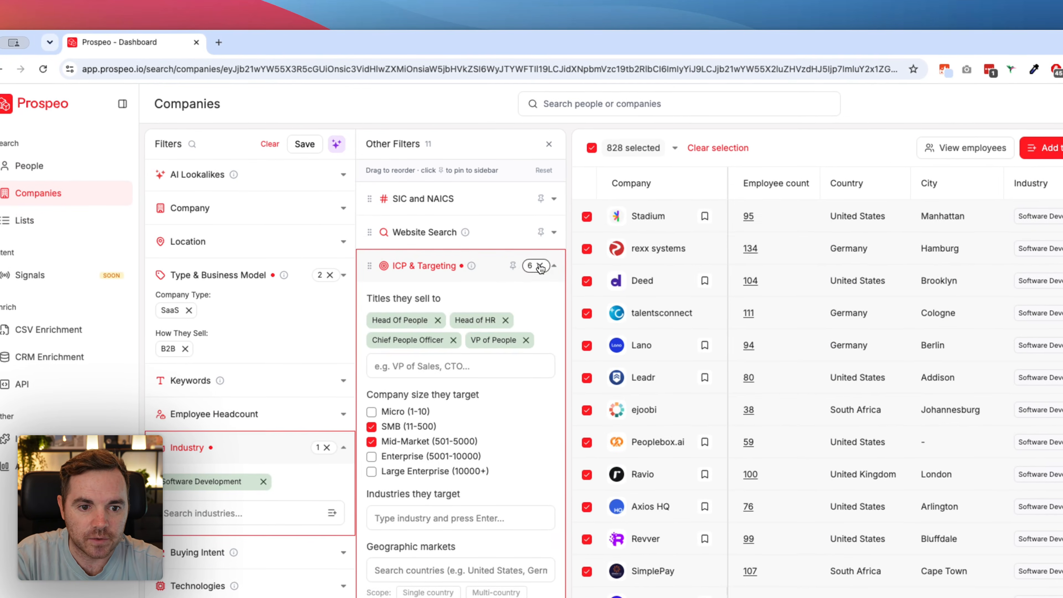
# Step: Clear the ICP & Targeting filter and open the Products & Services filter
pyautogui.click(474, 188)
pyautogui.click(503, 277)
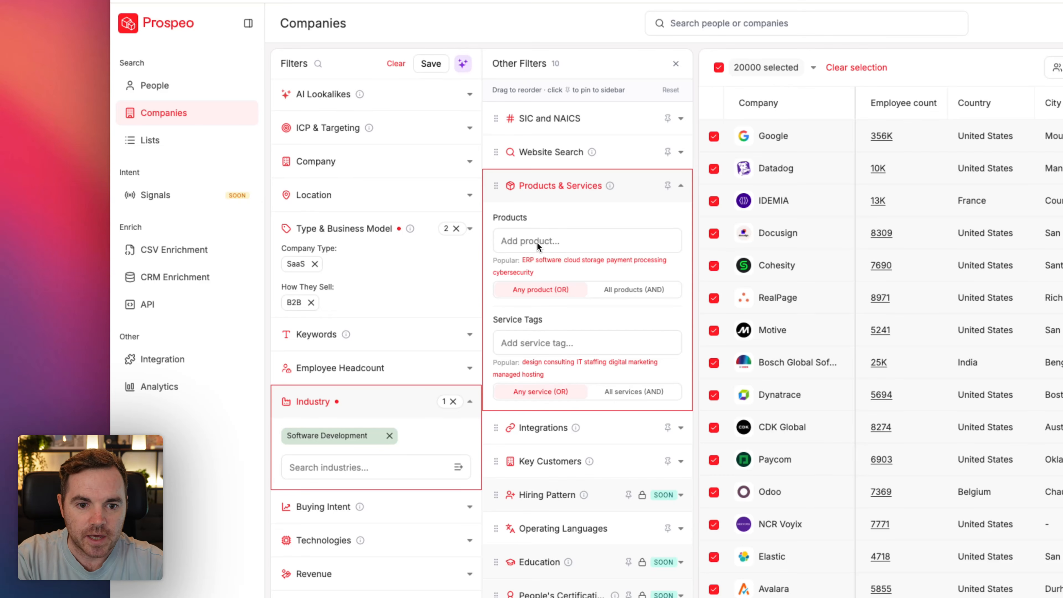
# Step: Add the service tags paid advertising, Meta ads and Google Ads management, and remove the Software Development industry filter
pyautogui.click(537, 339)
pyautogui.write('paid advertising')
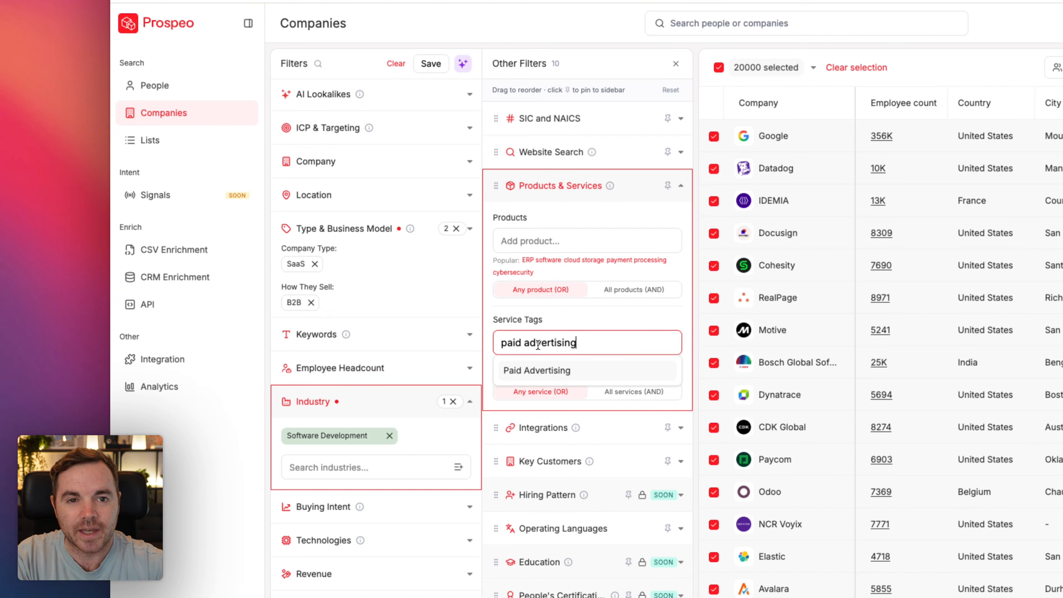
pyautogui.press('Return')
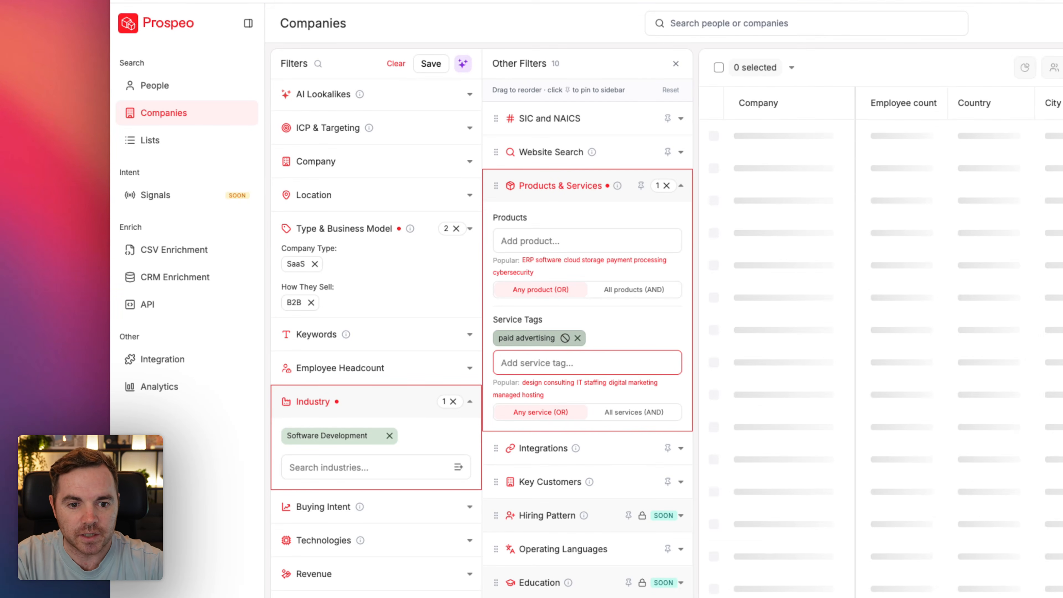
pyautogui.write('Meta ads')
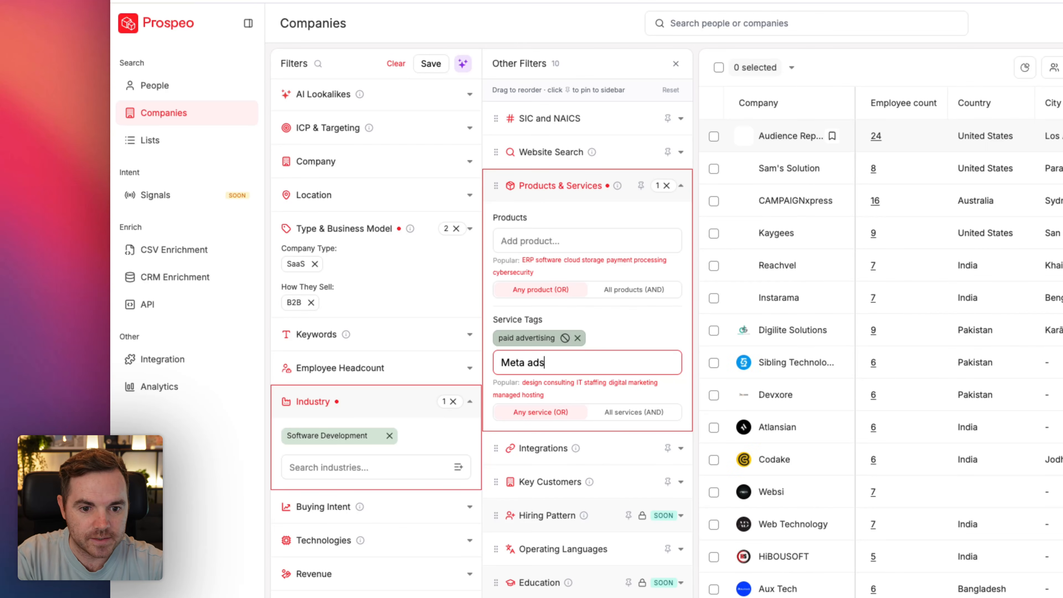
pyautogui.press('Return')
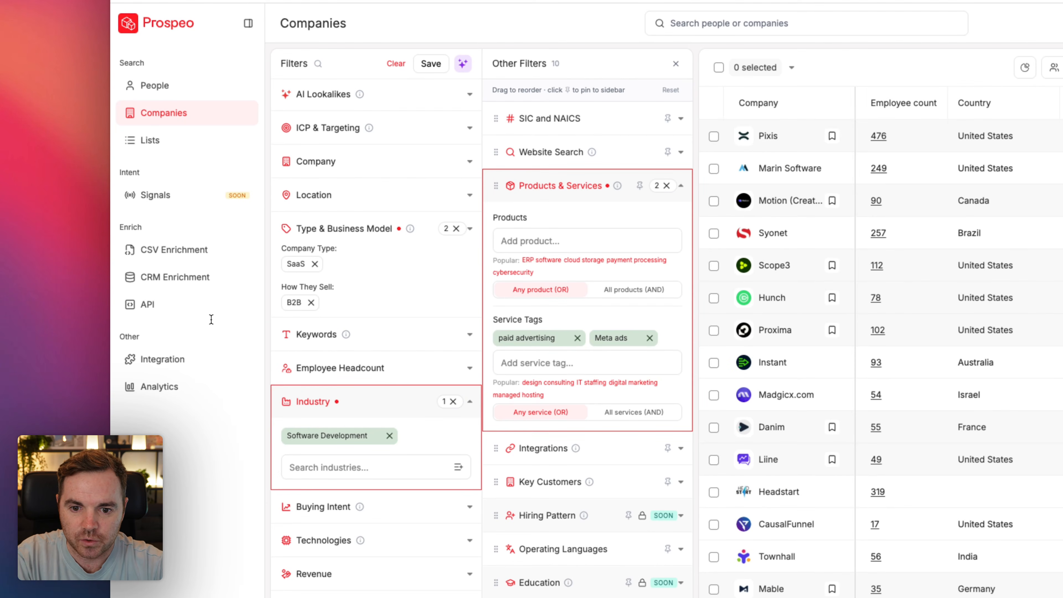
pyautogui.click(553, 363)
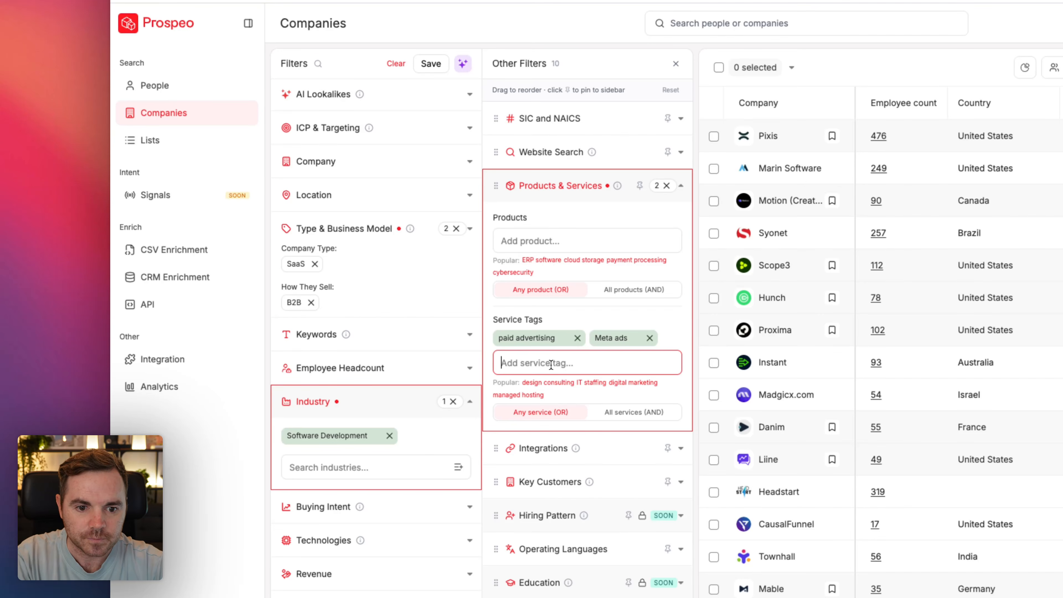
pyautogui.write('Google Ads management')
pyautogui.press('Return')
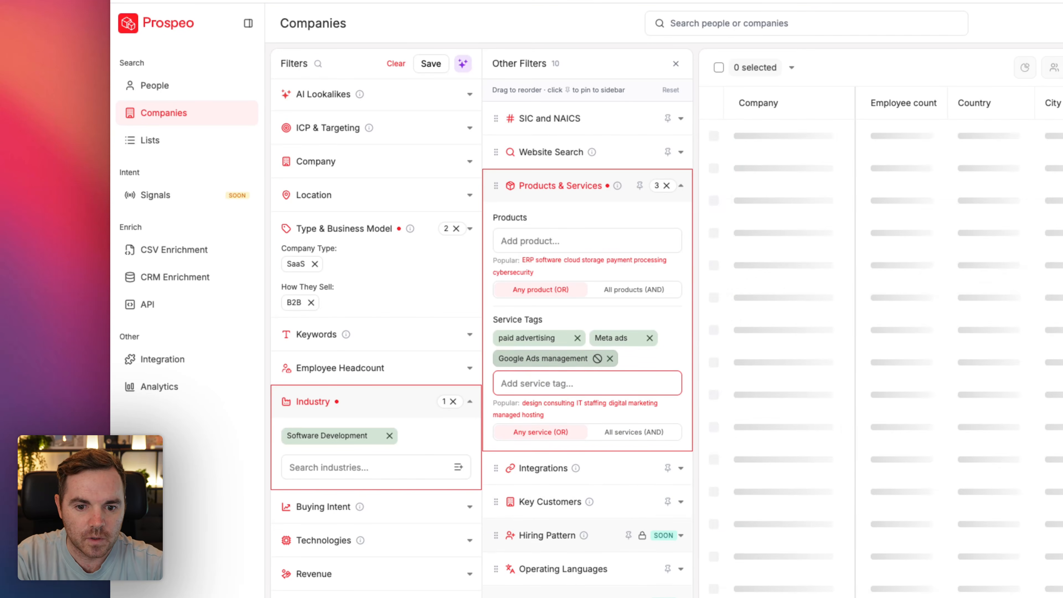
pyautogui.click(390, 436)
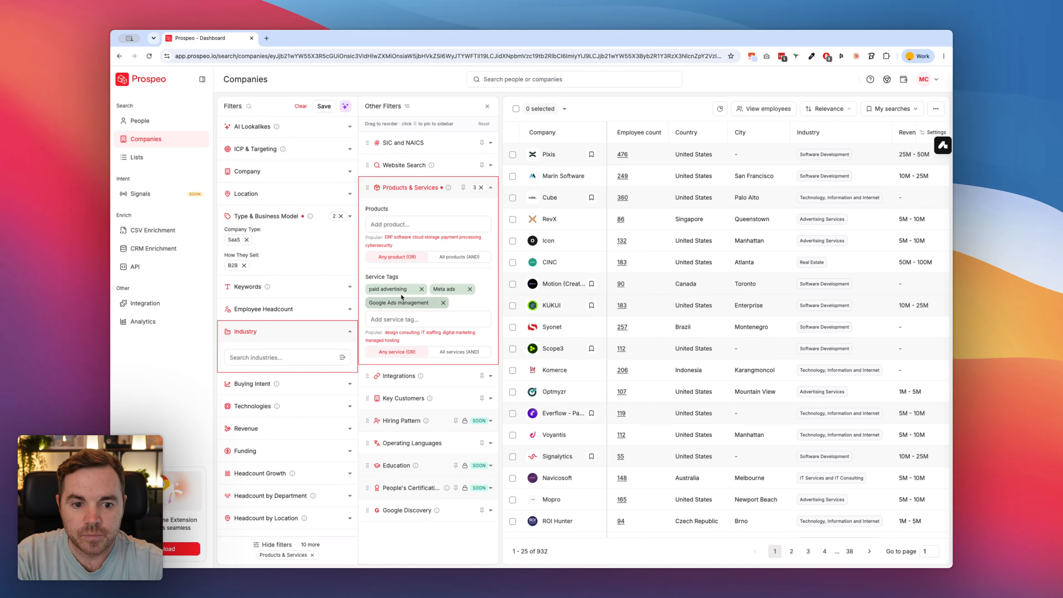
# Step: Open the Website Search filter
pyautogui.moveTo(434, 292)
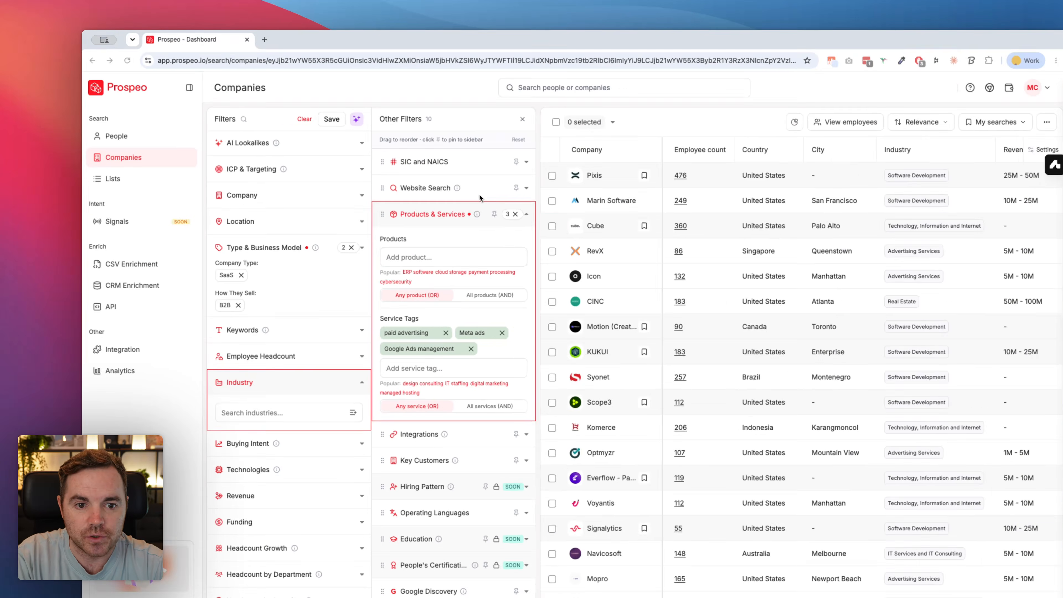
pyautogui.click(460, 164)
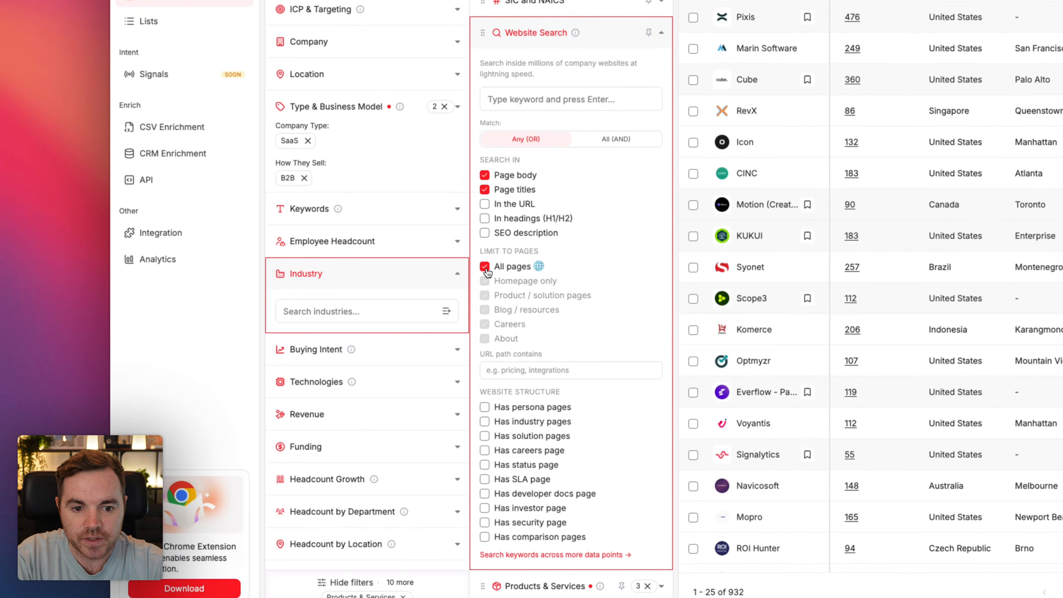
# Step: Try limiting the website search to individual page types, and restore the limit to all pages
pyautogui.click(368, 326)
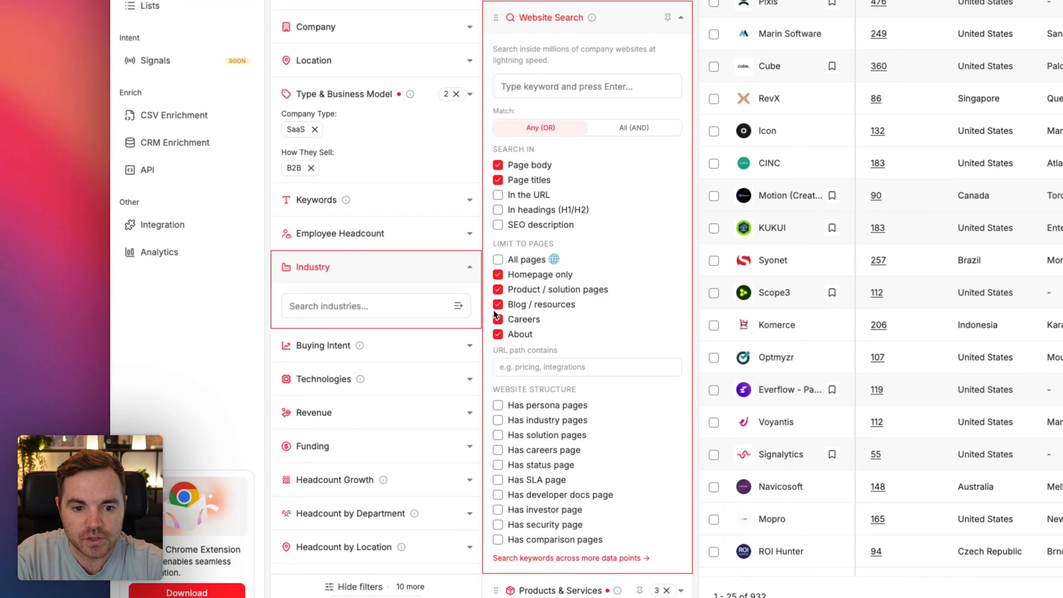
pyautogui.click(498, 319)
pyautogui.click(498, 319)
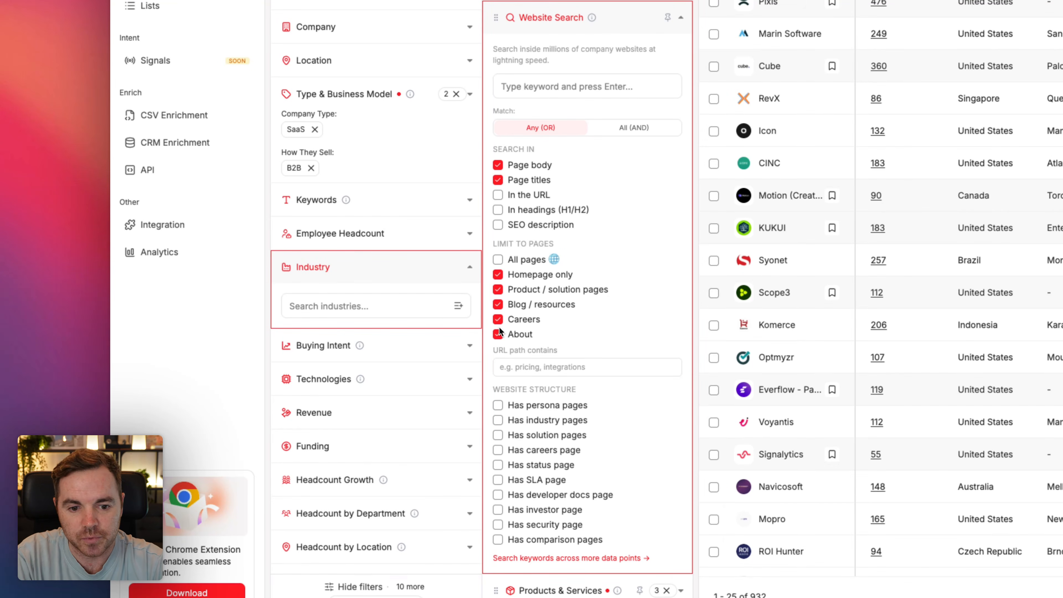
pyautogui.click(498, 334)
pyautogui.click(498, 305)
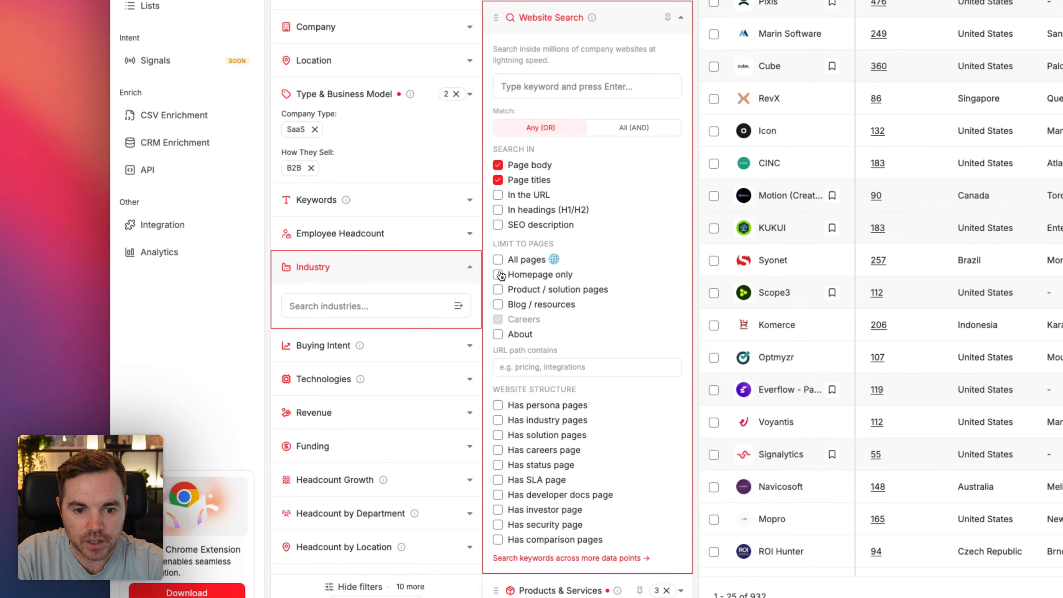
pyautogui.click(497, 259)
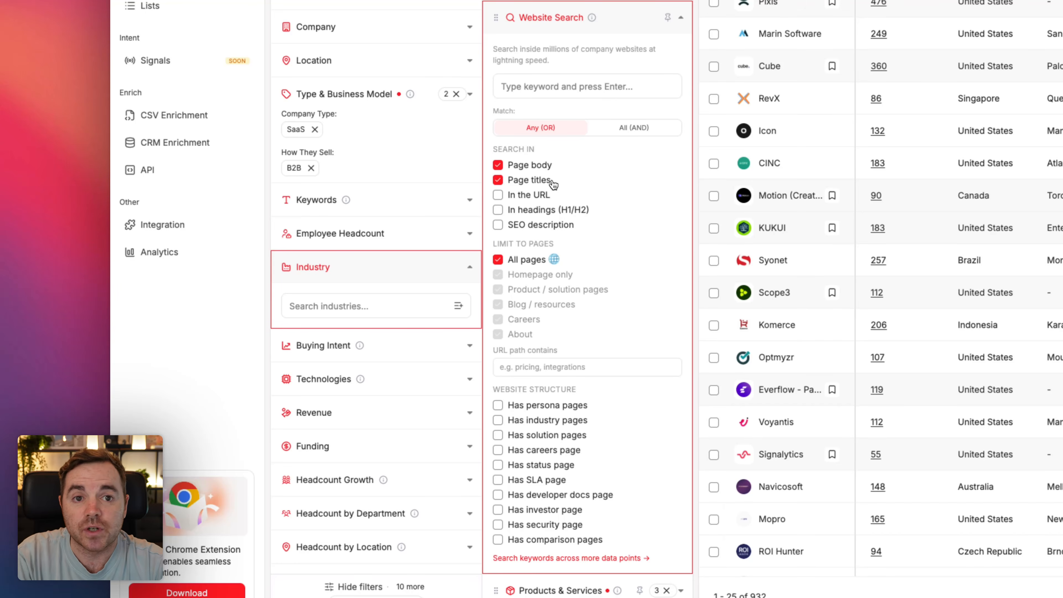
# Step: Add ecommerce as a website search keyword, keeping the search in page body and page titles on all pages
pyautogui.click(546, 89)
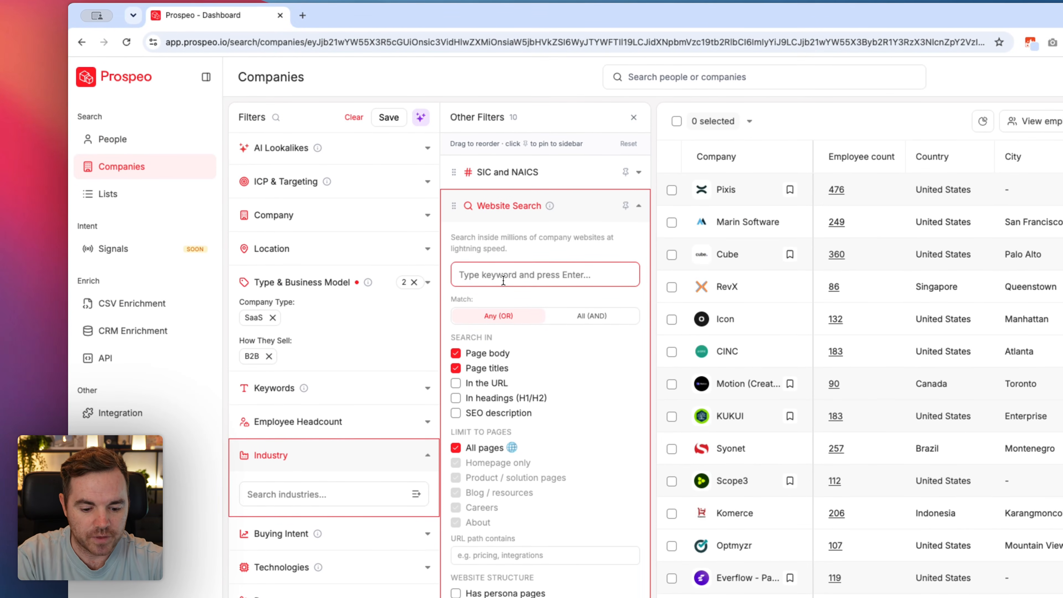
pyautogui.write('ecommerce')
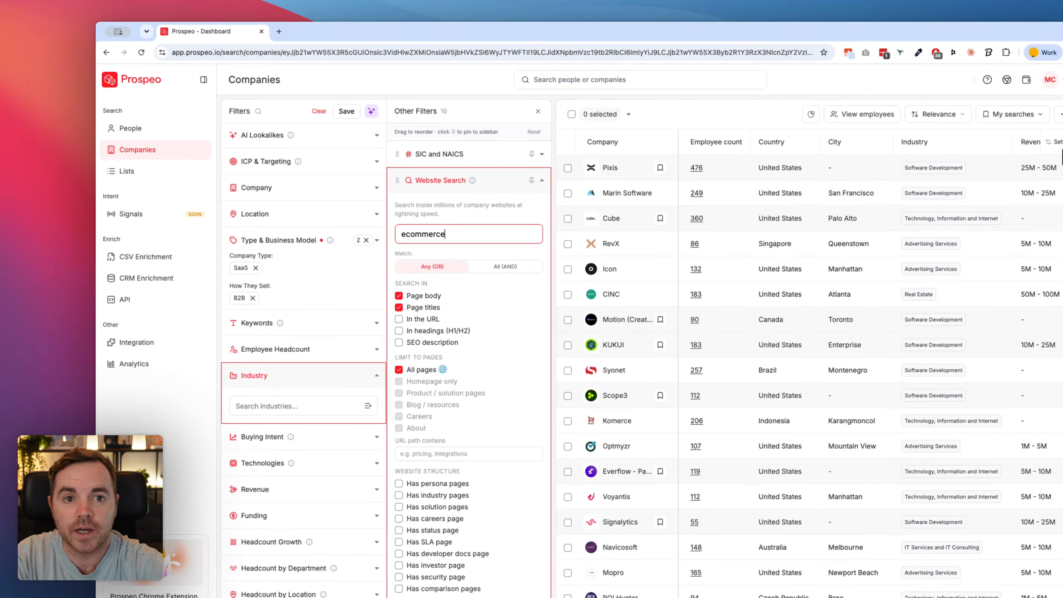
pyautogui.press('Return')
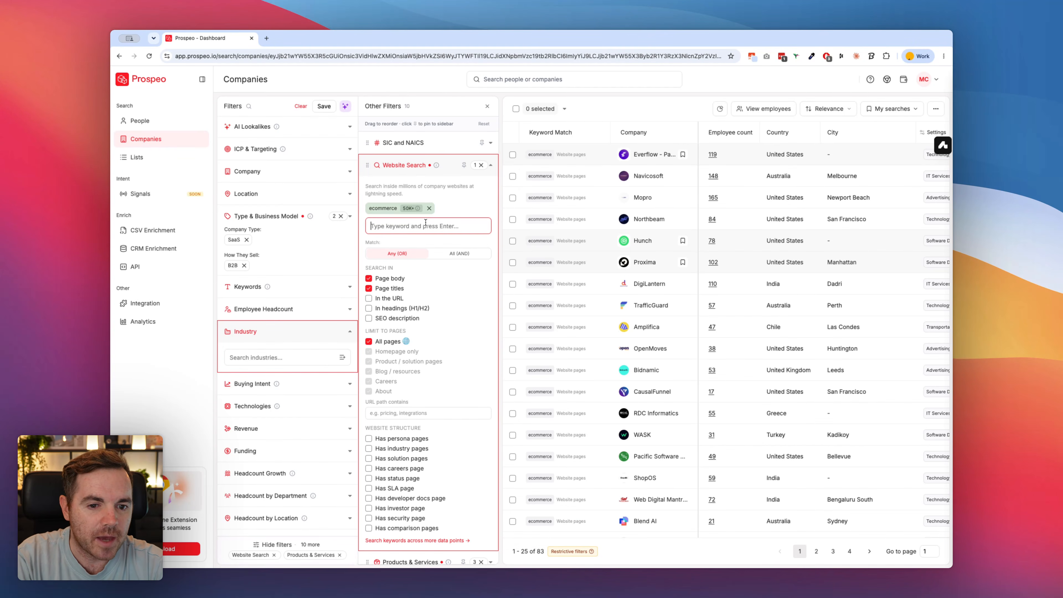
pyautogui.moveTo(418, 209)
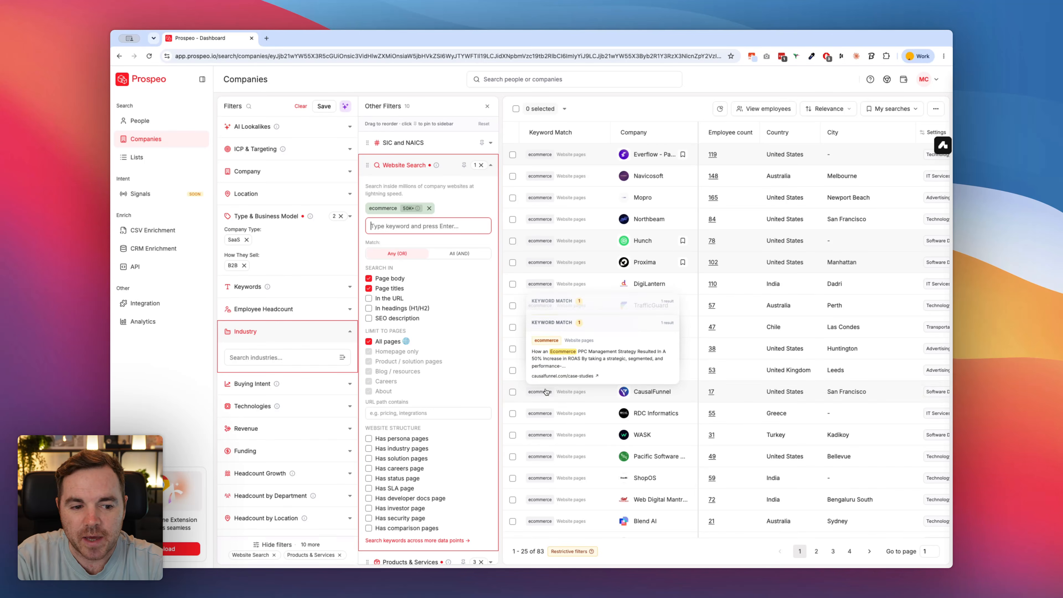
# Step: Try requiring all service tags (AND) in the Products & Services filter, and restore matching on any service (OR)
pyautogui.scroll(-2, 431, 357)
pyautogui.scroll(-4, 431, 357)
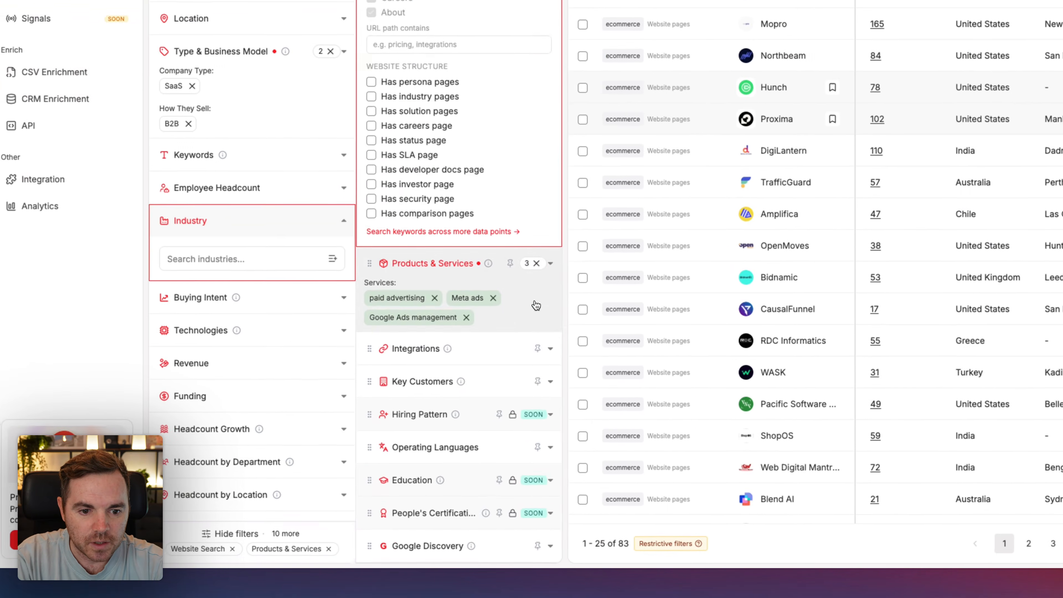
pyautogui.click(478, 387)
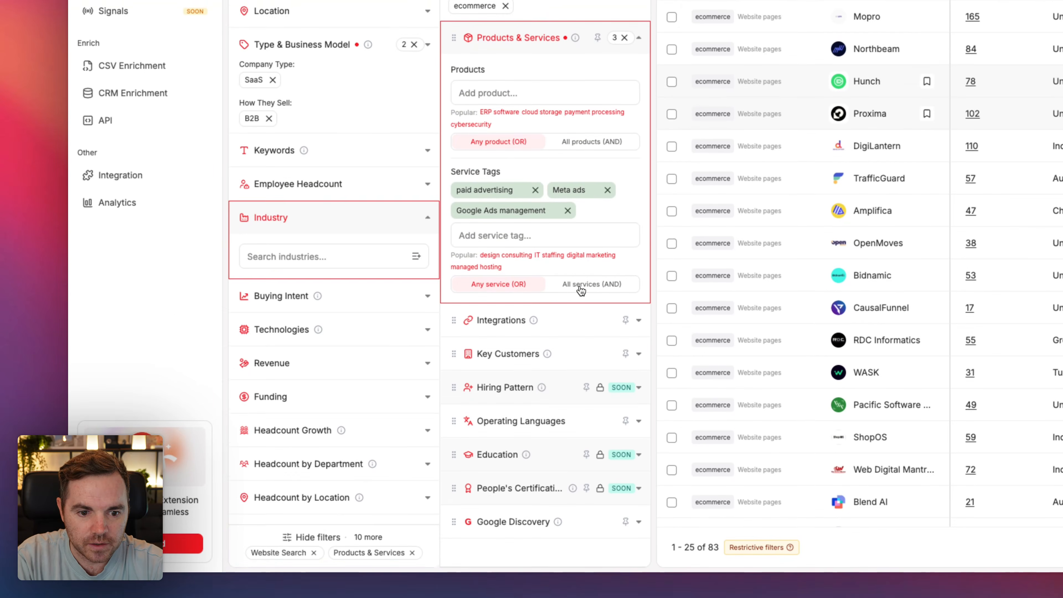
pyautogui.click(551, 286)
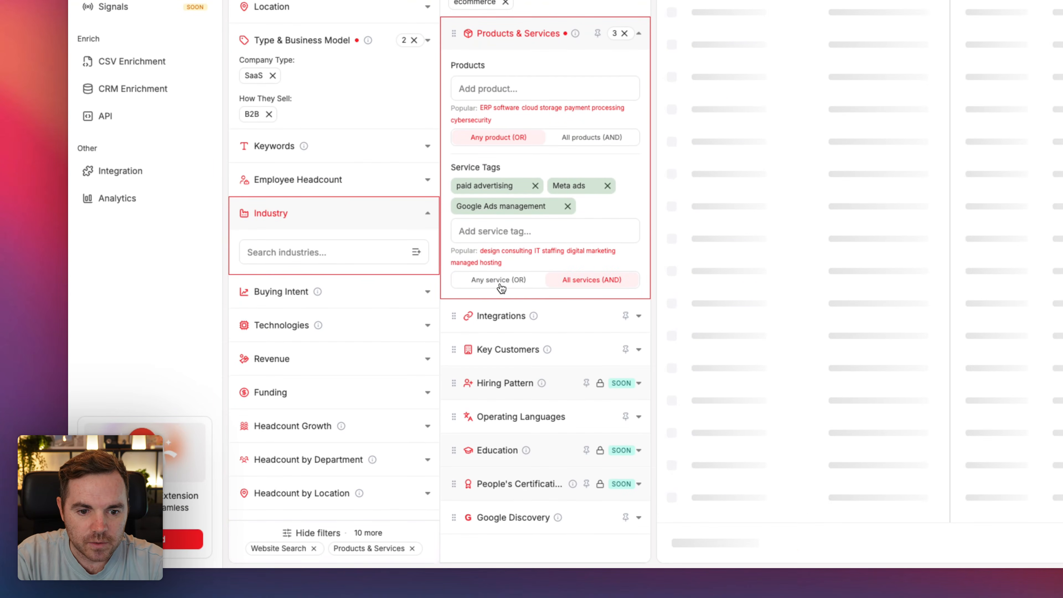
pyautogui.click(500, 285)
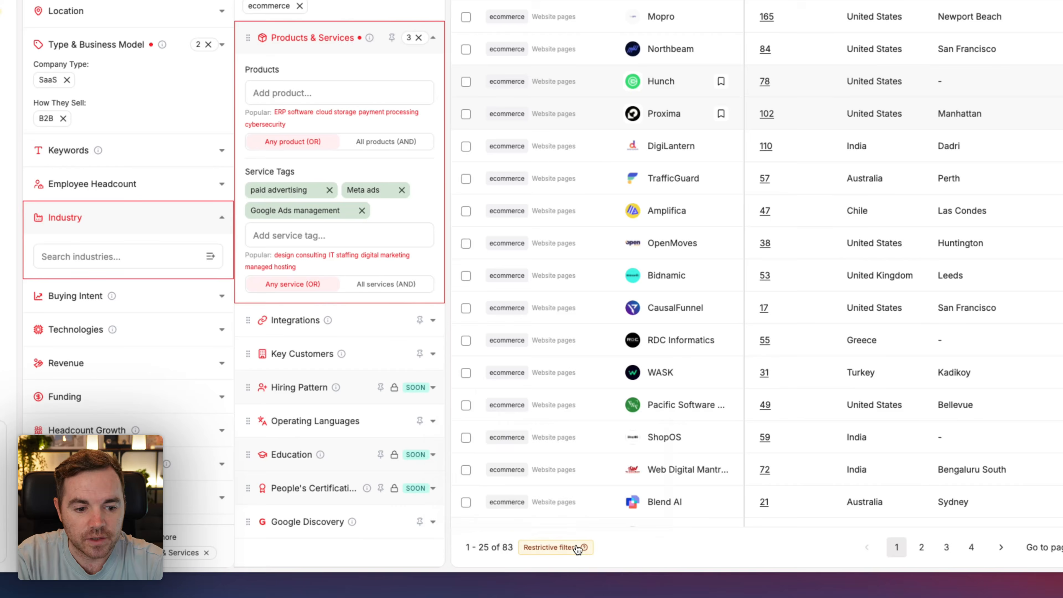
# Step: Filter companies by the integrations Calendly and Calendly Api
pyautogui.moveTo(573, 549)
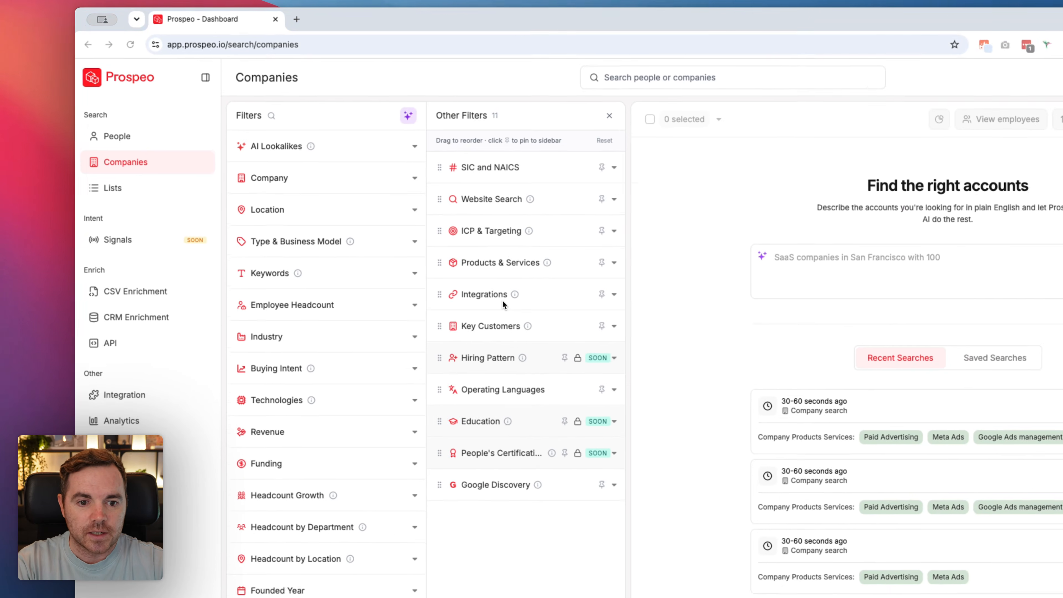
pyautogui.click(503, 300)
pyautogui.write('calendly')
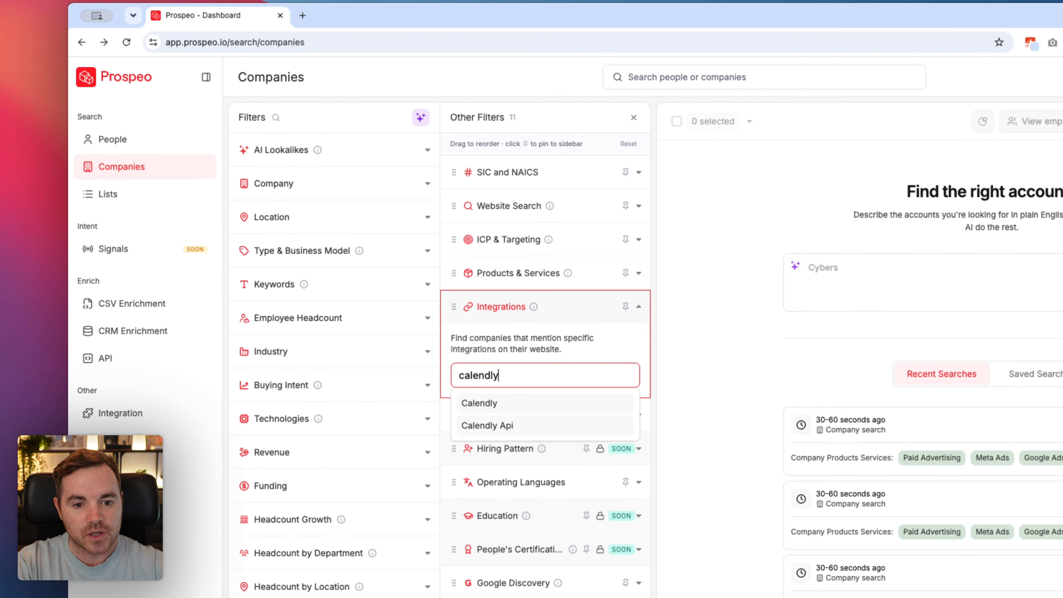
pyautogui.click(481, 402)
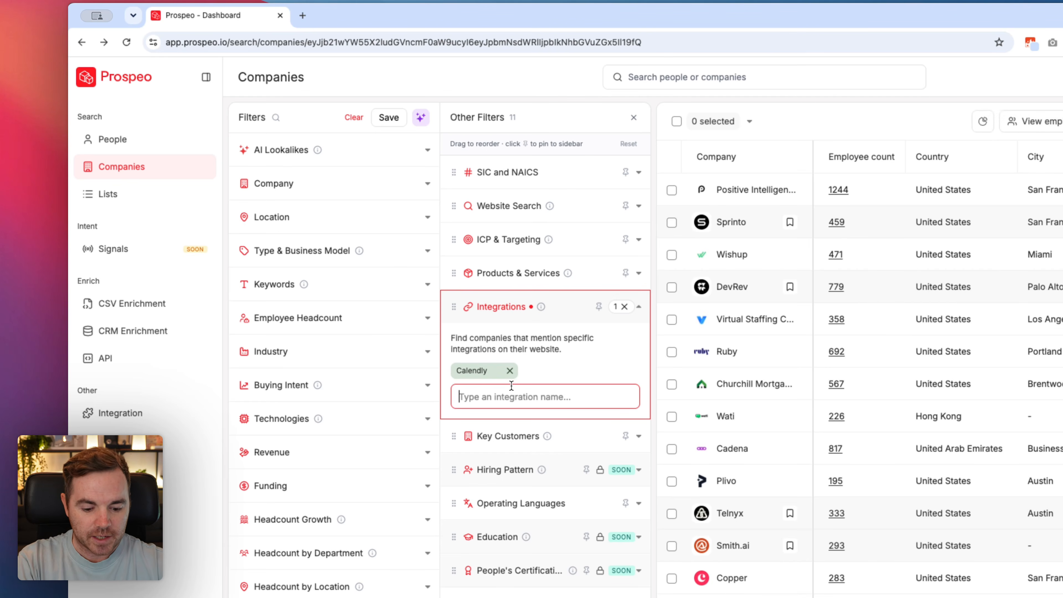
pyautogui.write('calendl')
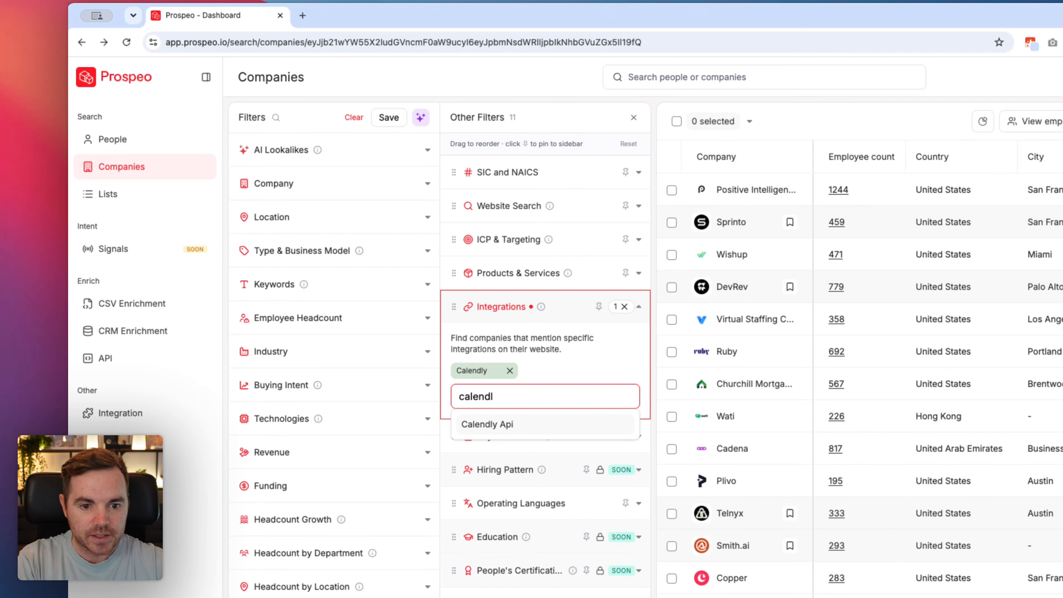
pyautogui.click(502, 424)
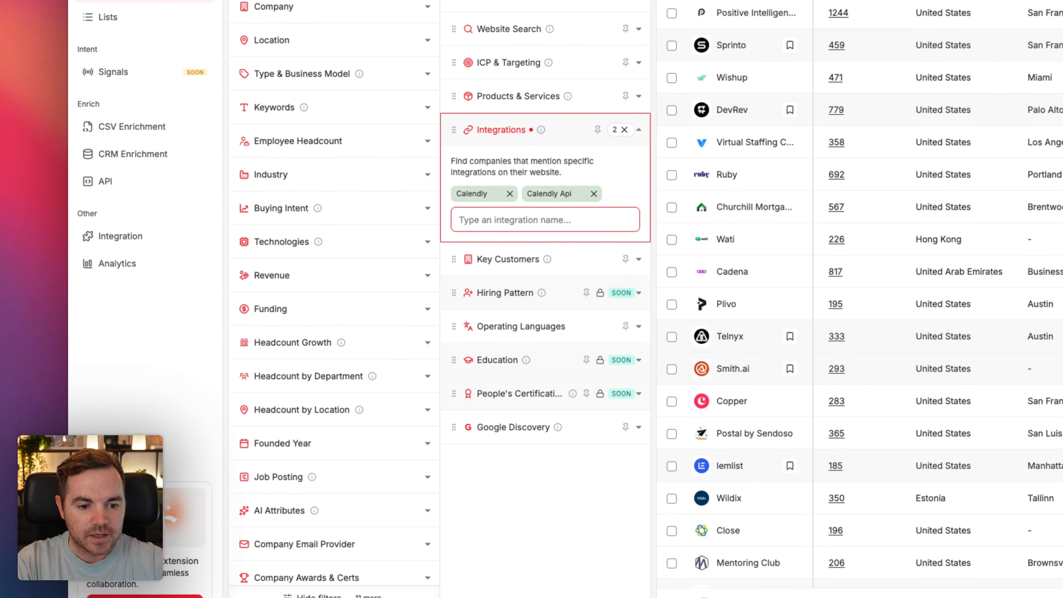